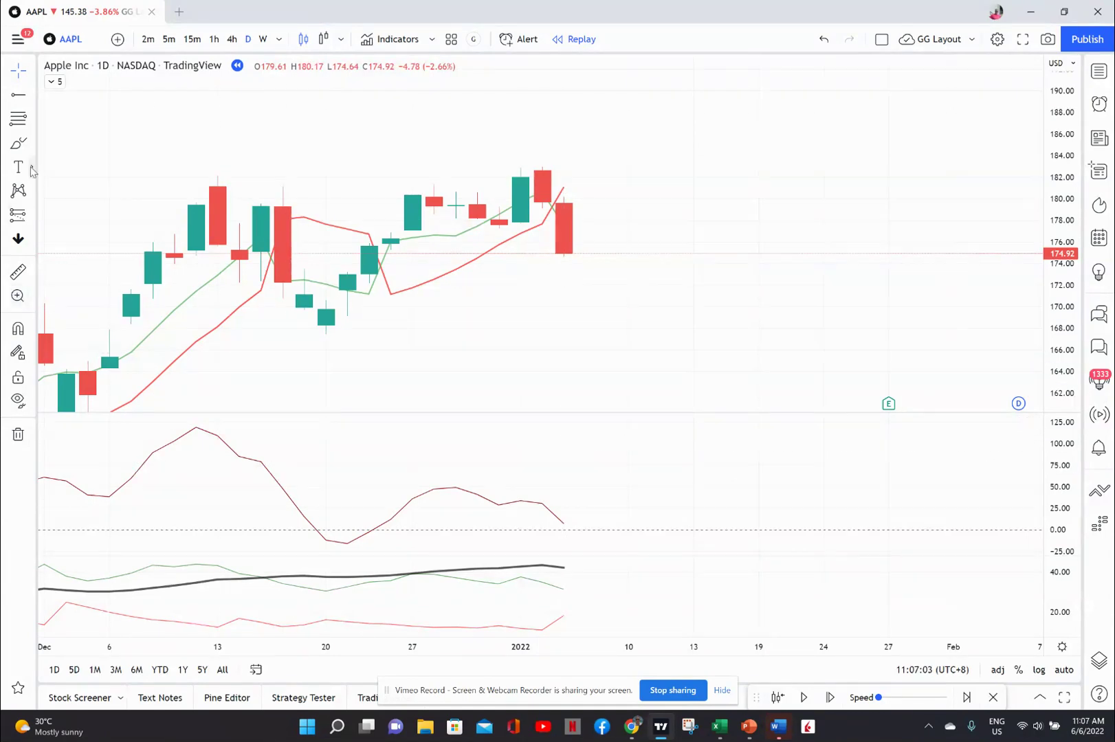
# - Place a Short Position drawing on the last AAPL candle, with entry near 174.92
pyautogui.click(33, 219)
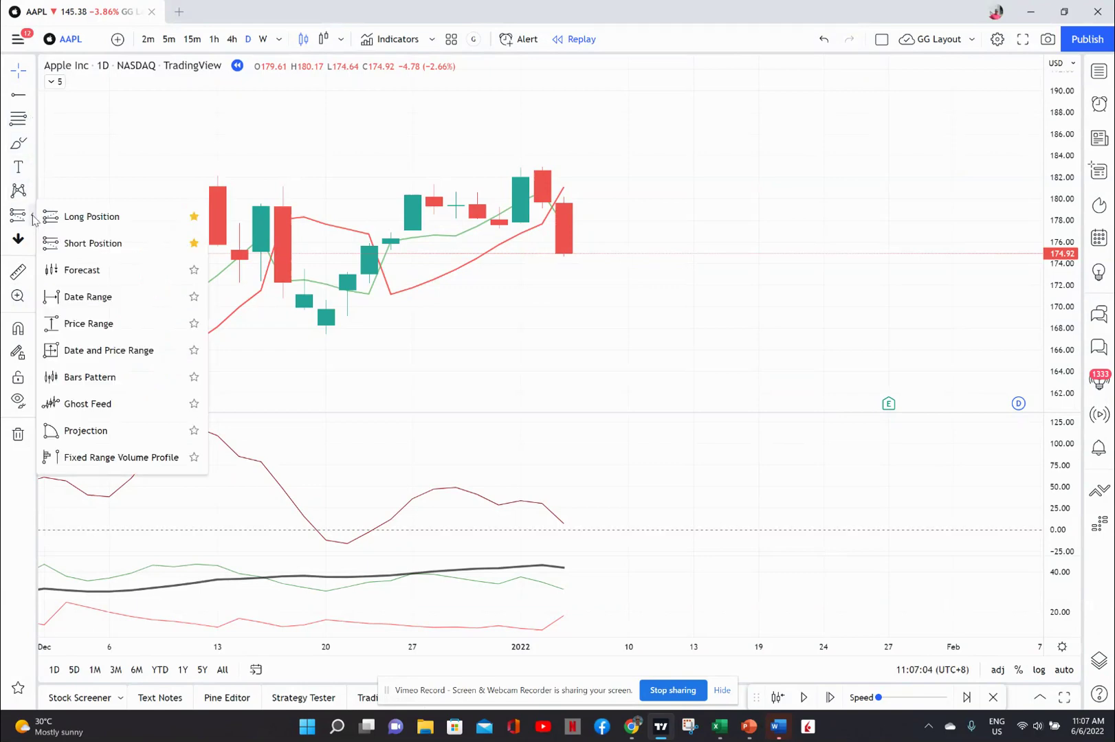
pyautogui.click(90, 245)
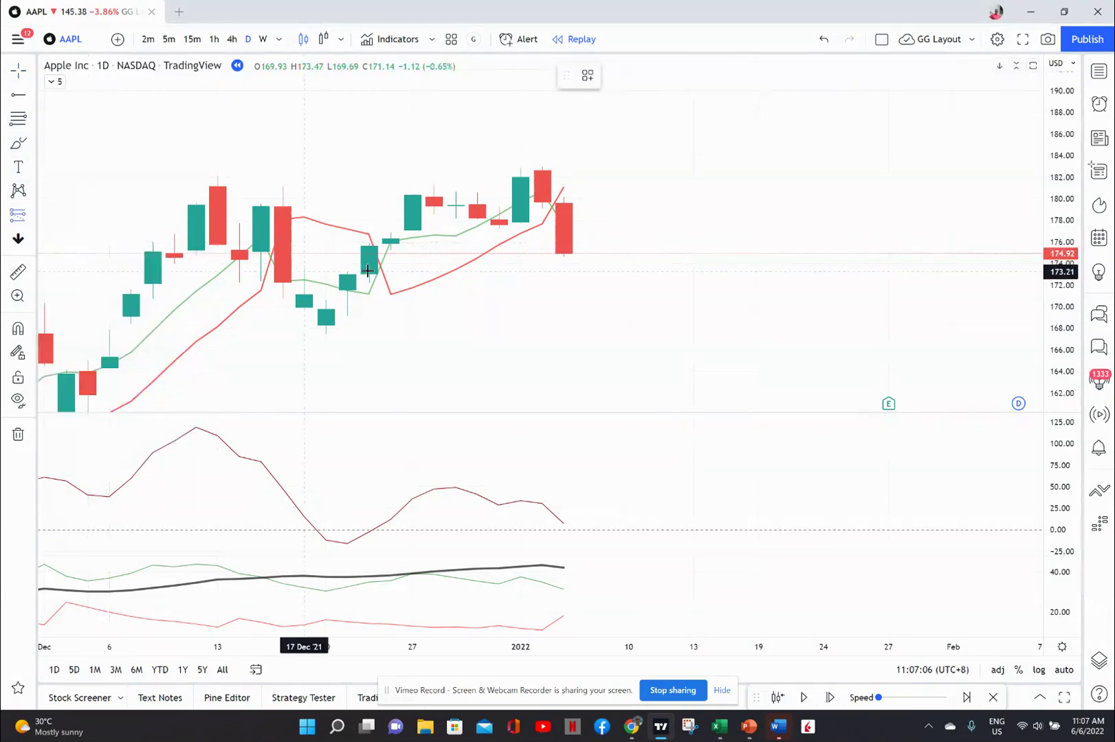
pyautogui.click(563, 254)
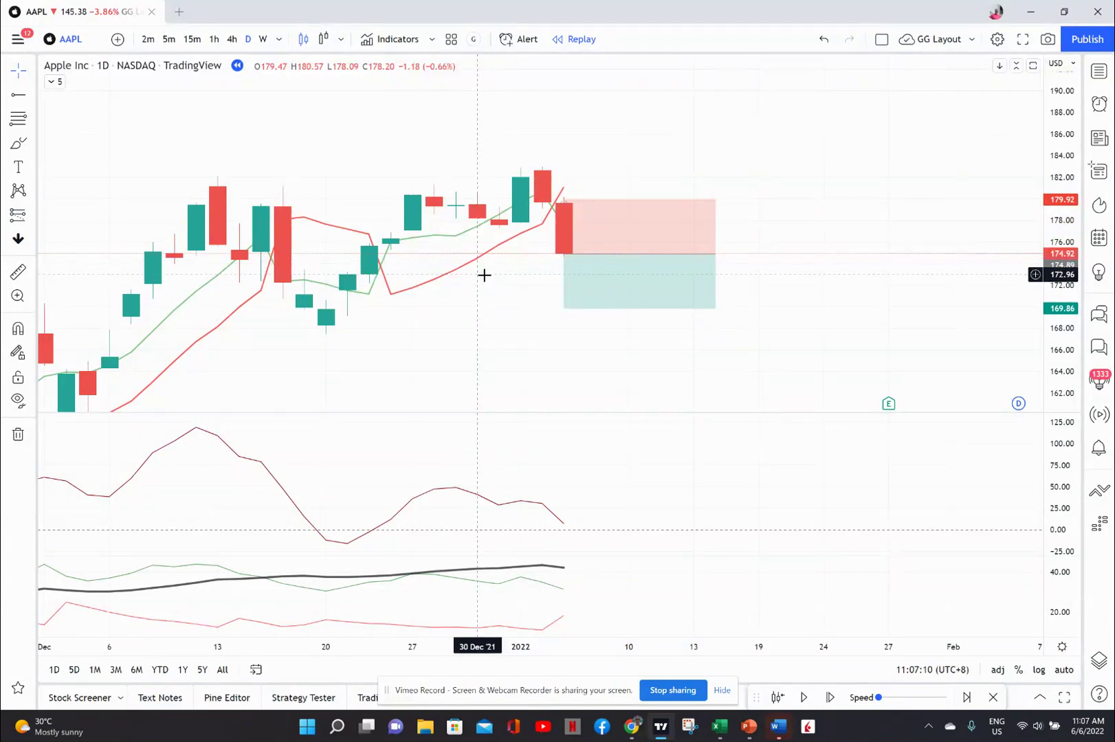
# - Drag the short position's stop to 183.75 and its target down to 158.90
pyautogui.click(566, 201)
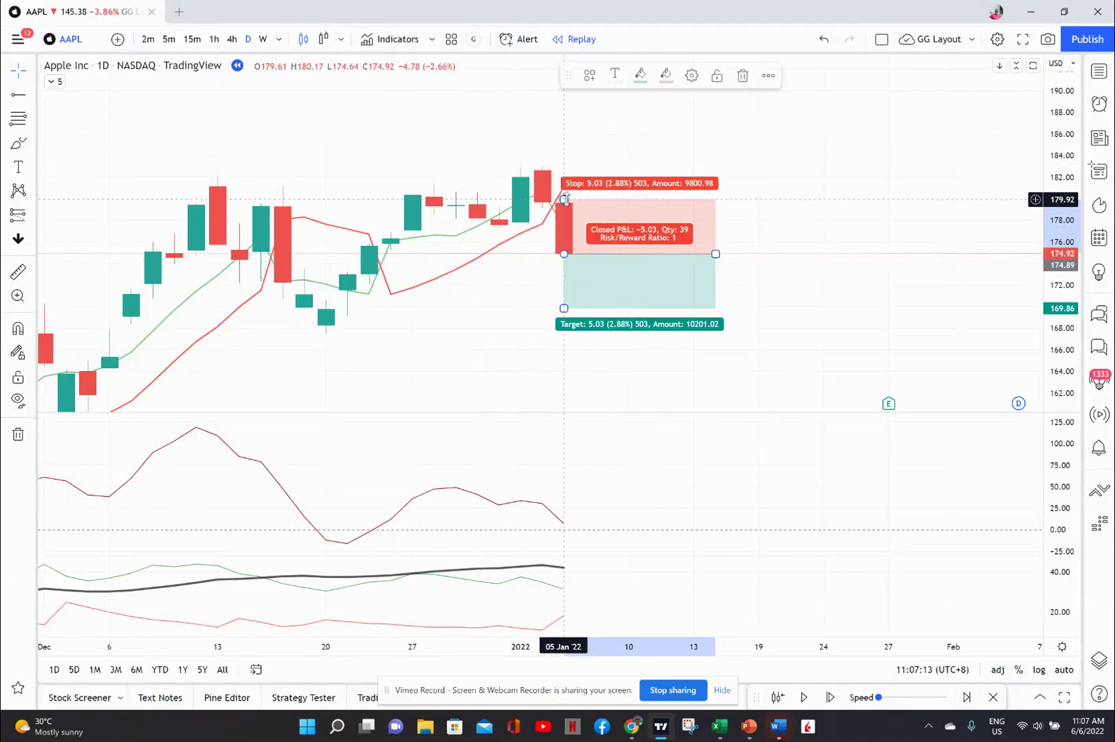
pyautogui.moveTo(565, 200); pyautogui.dragTo(564, 122)
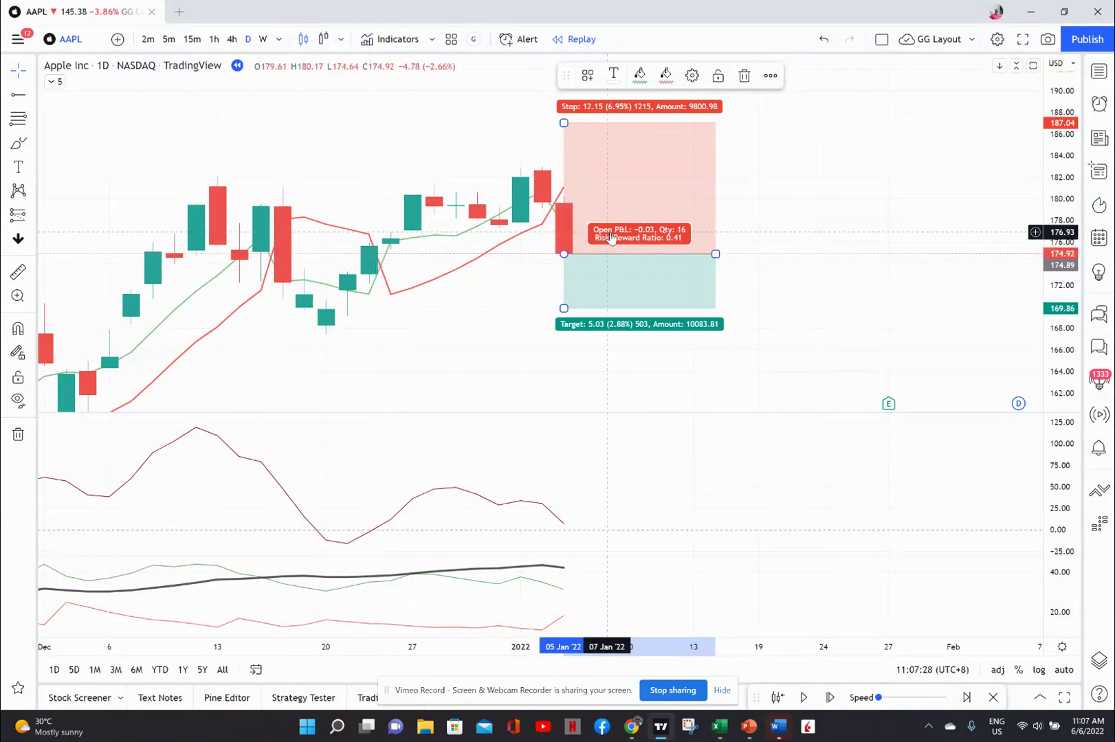
pyautogui.moveTo(565, 307); pyautogui.dragTo(565, 379)
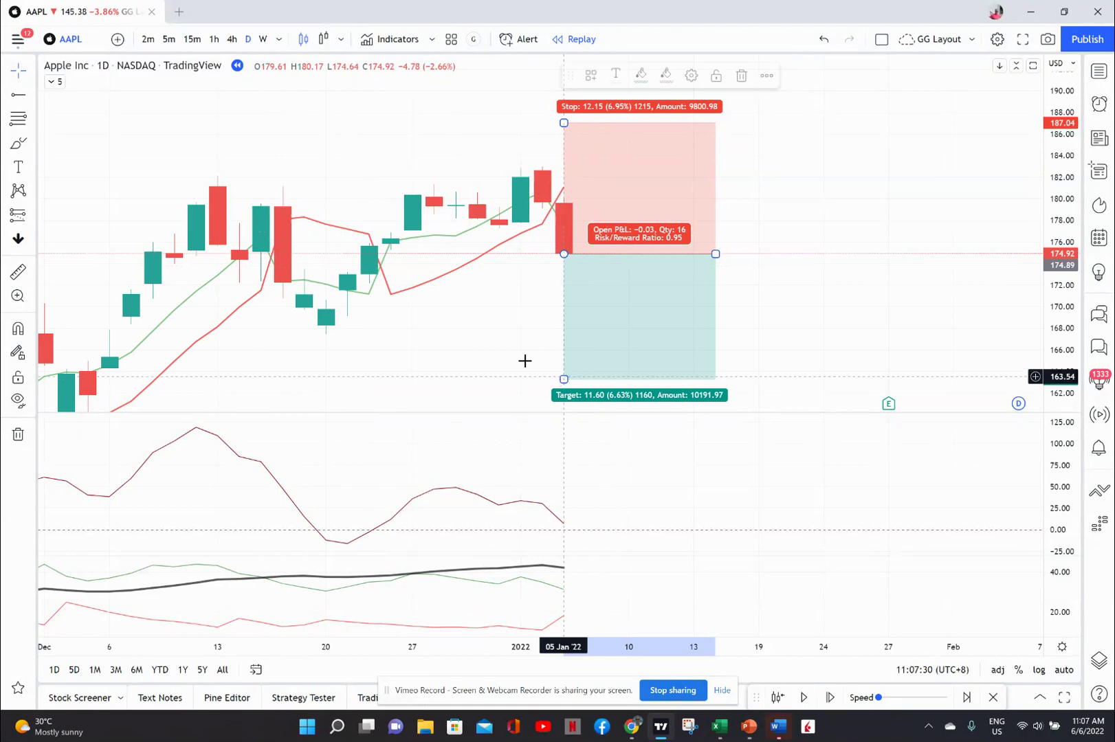
pyautogui.click(469, 325)
pyautogui.click(564, 122)
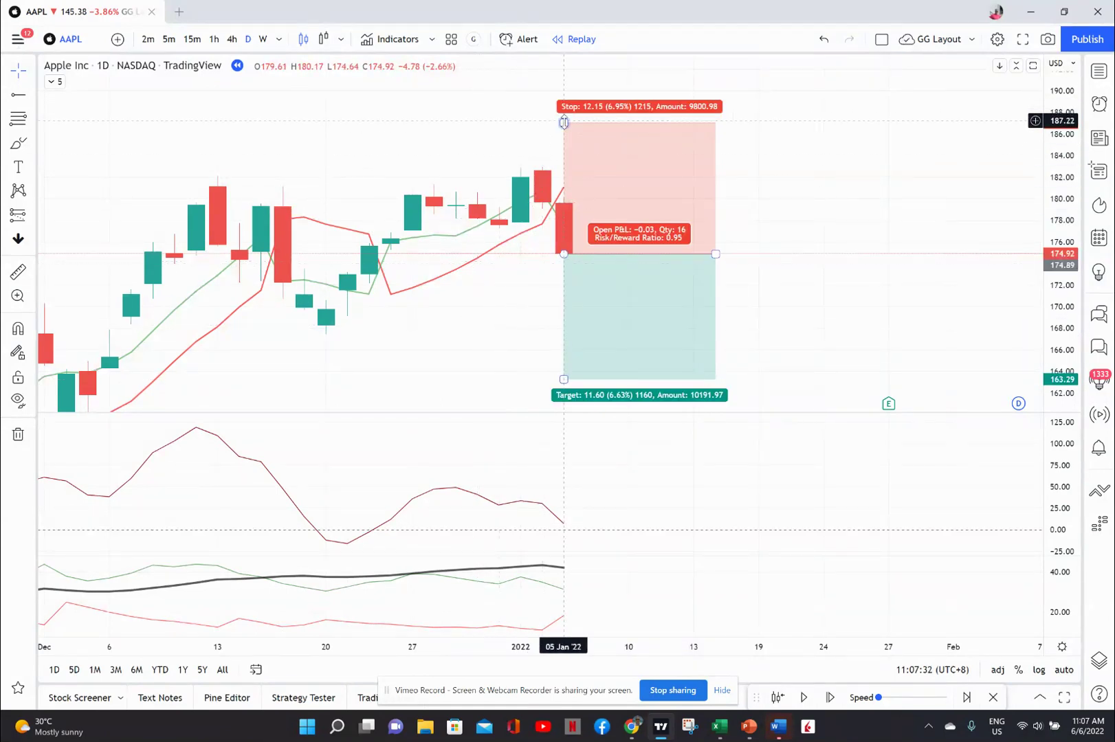
pyautogui.moveTo(563, 122)
pyautogui.mouseDown()
pyautogui.moveTo(567, 168)
pyautogui.moveTo(562, 158)
pyautogui.mouseUp()
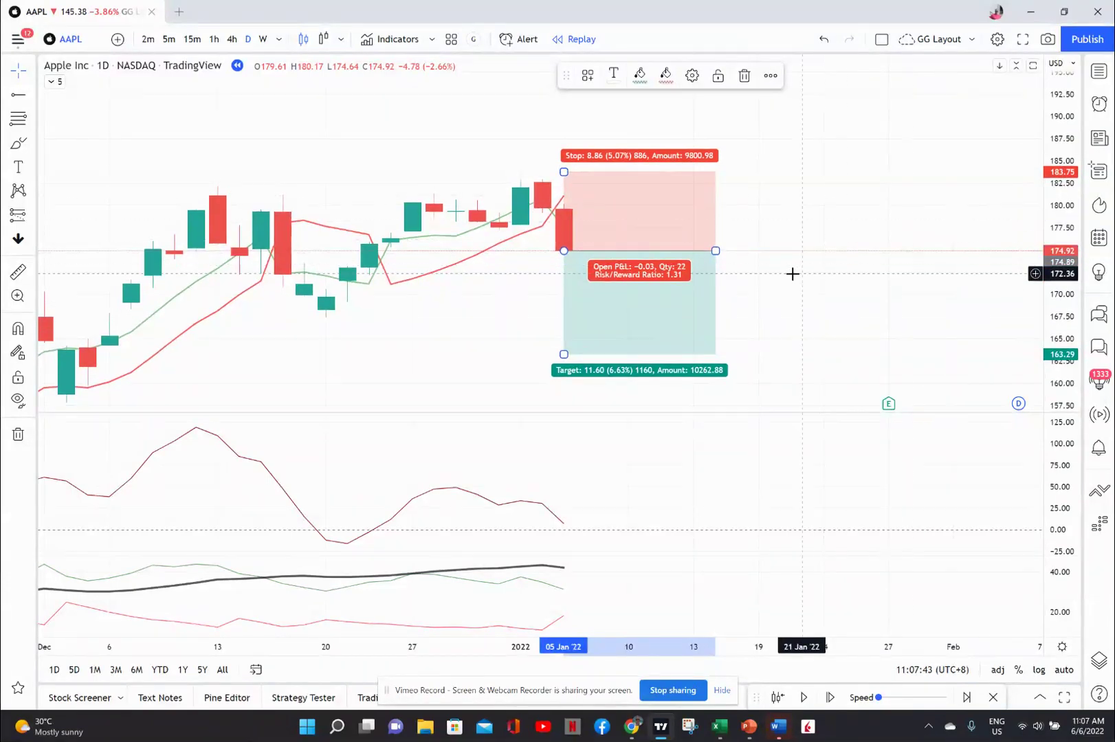
pyautogui.moveTo(563, 354); pyautogui.dragTo(561, 393)
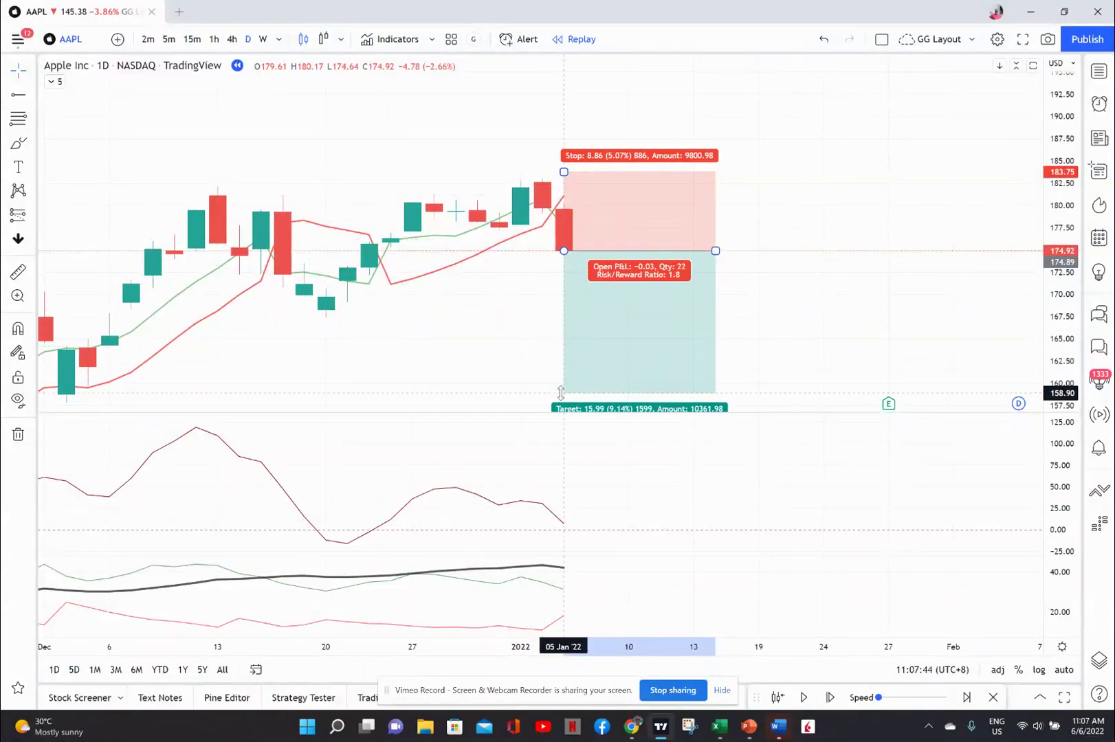
pyautogui.moveTo(423, 369); pyautogui.dragTo(448, 314)
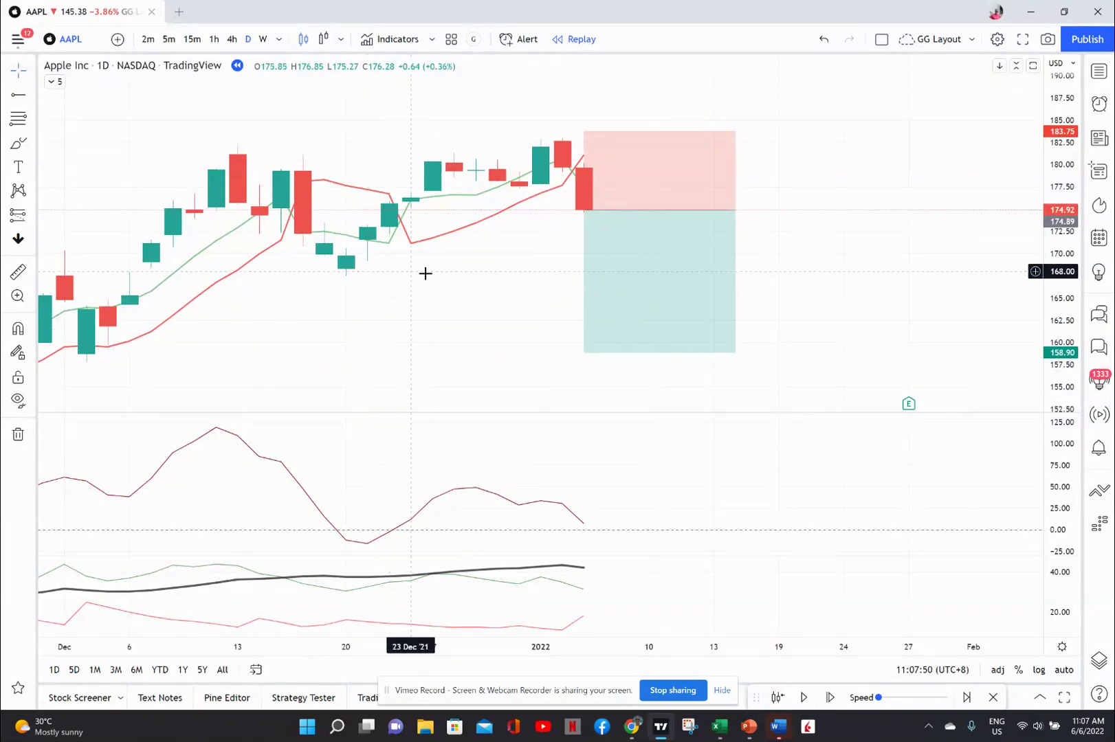
pyautogui.click(585, 347)
pyautogui.click(373, 306)
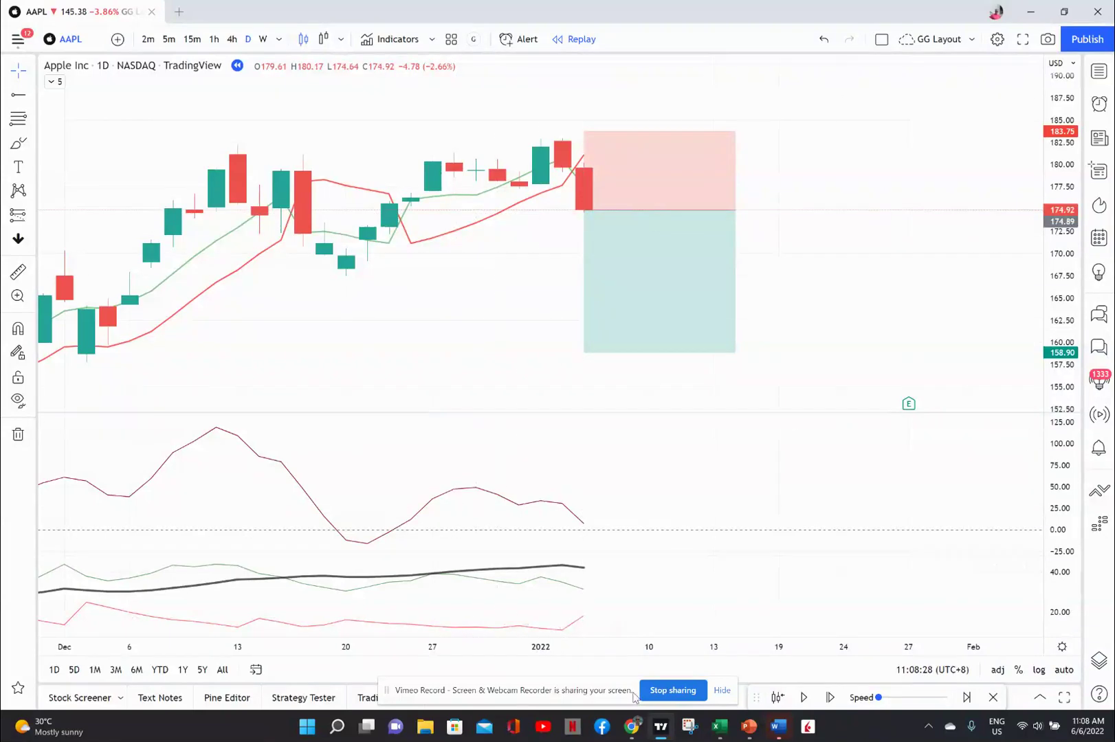
pyautogui.moveTo(632, 734)
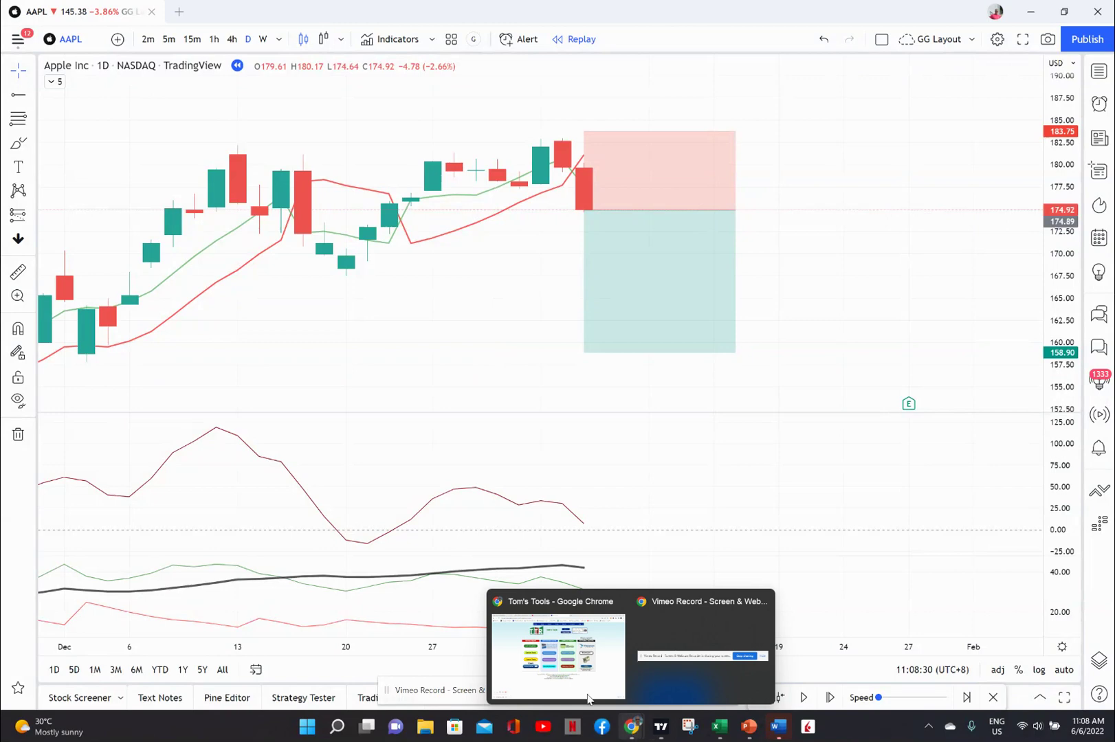
# - In the Tom's Tools window, change the Stock Date to month 01, day 06 and apply 2022-01-06 with GO
pyautogui.click(506, 646)
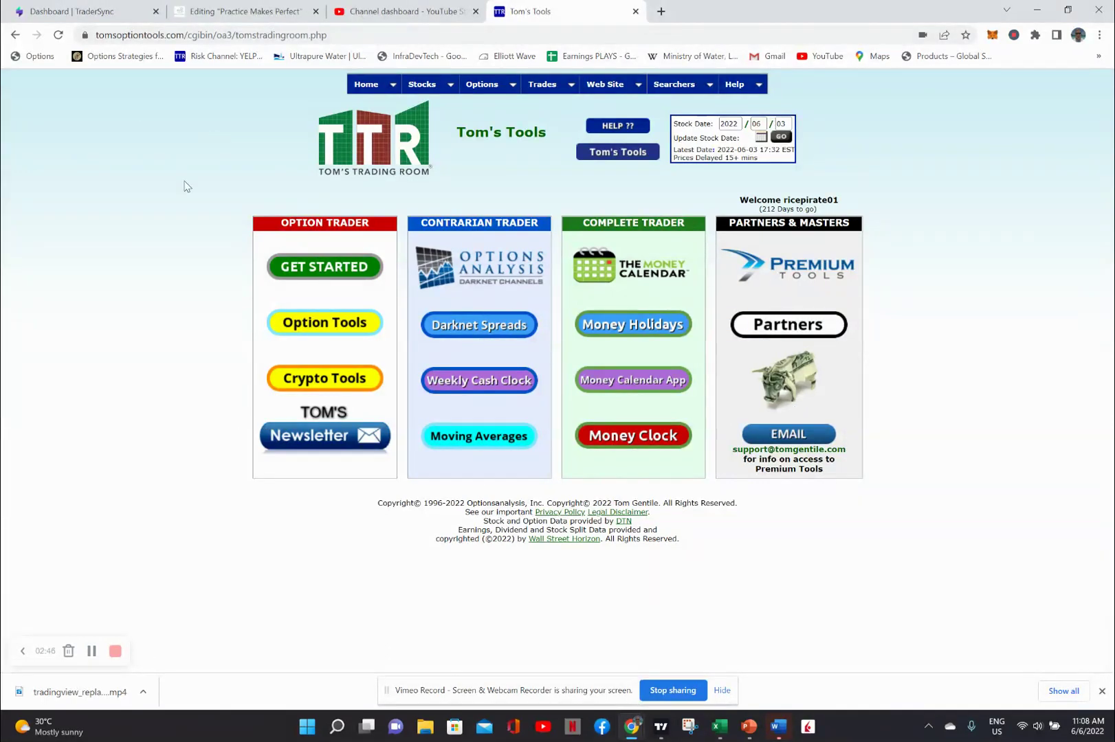
pyautogui.click(760, 124)
pyautogui.doubleClick(760, 124)
pyautogui.write('01')
pyautogui.click(788, 124)
pyautogui.doubleClick(789, 124)
pyautogui.write('06')
pyautogui.click(784, 137)
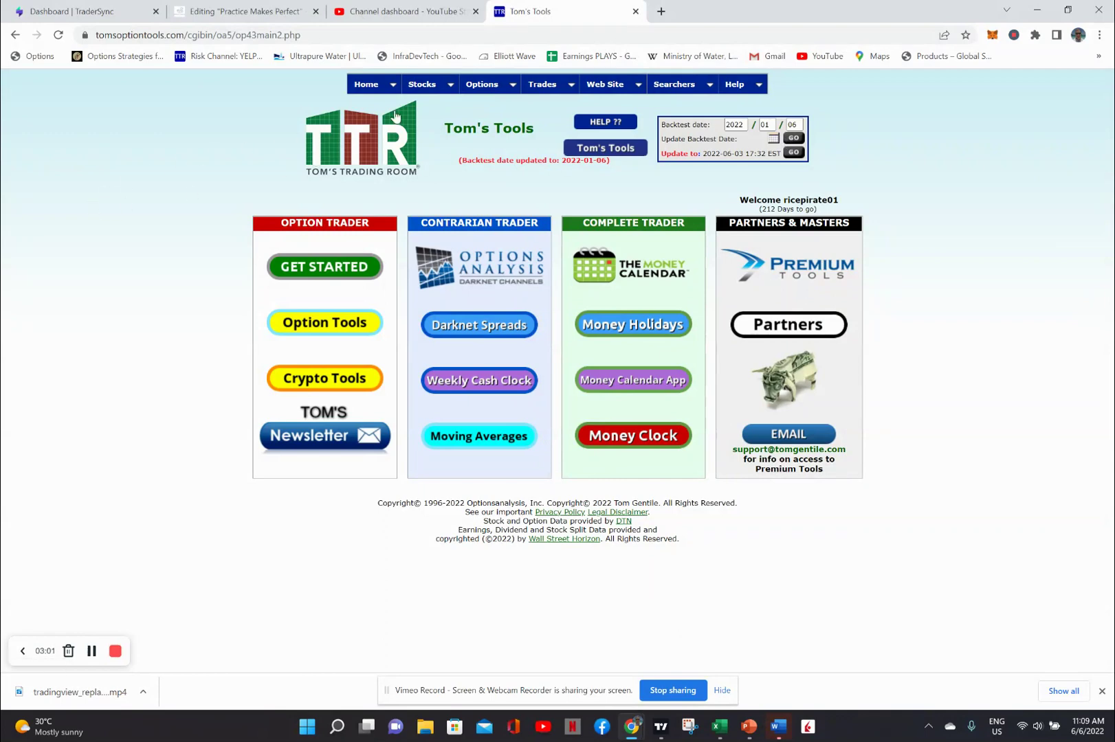
pyautogui.moveTo(481, 88)
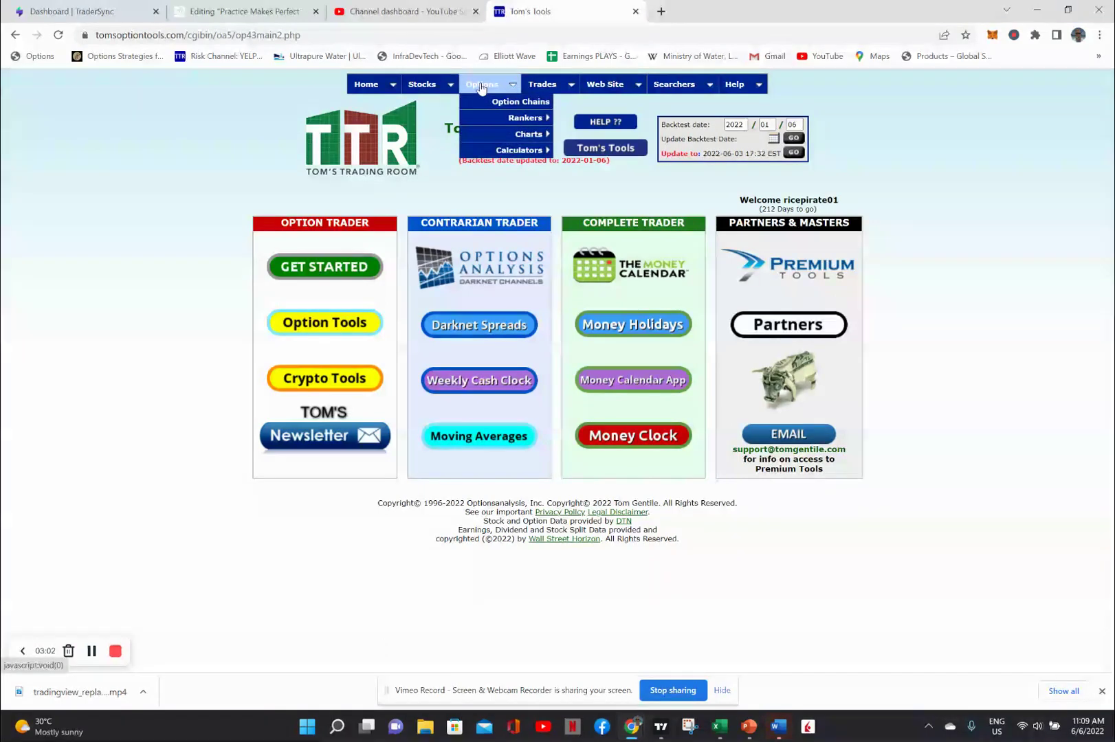
# - Open Option Chains, uncheck 2022 Jan 07 and update so only Feb 18 is analyzed
pyautogui.click(512, 104)
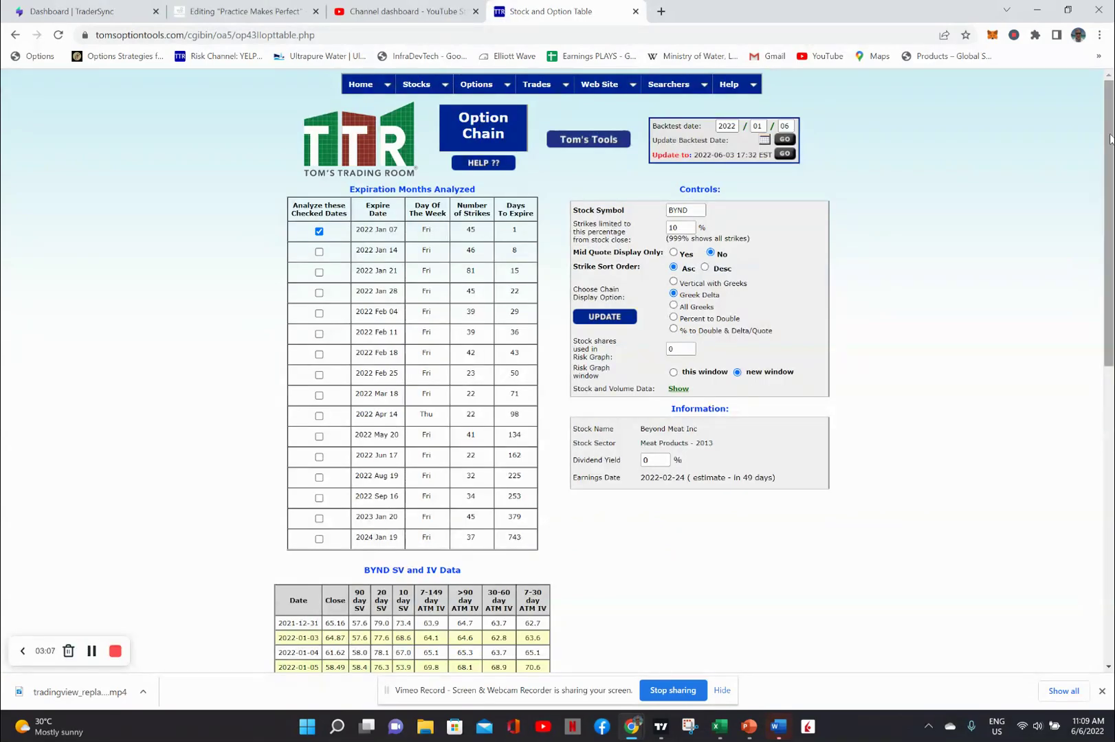
pyautogui.scroll(-1, 1109, 146)
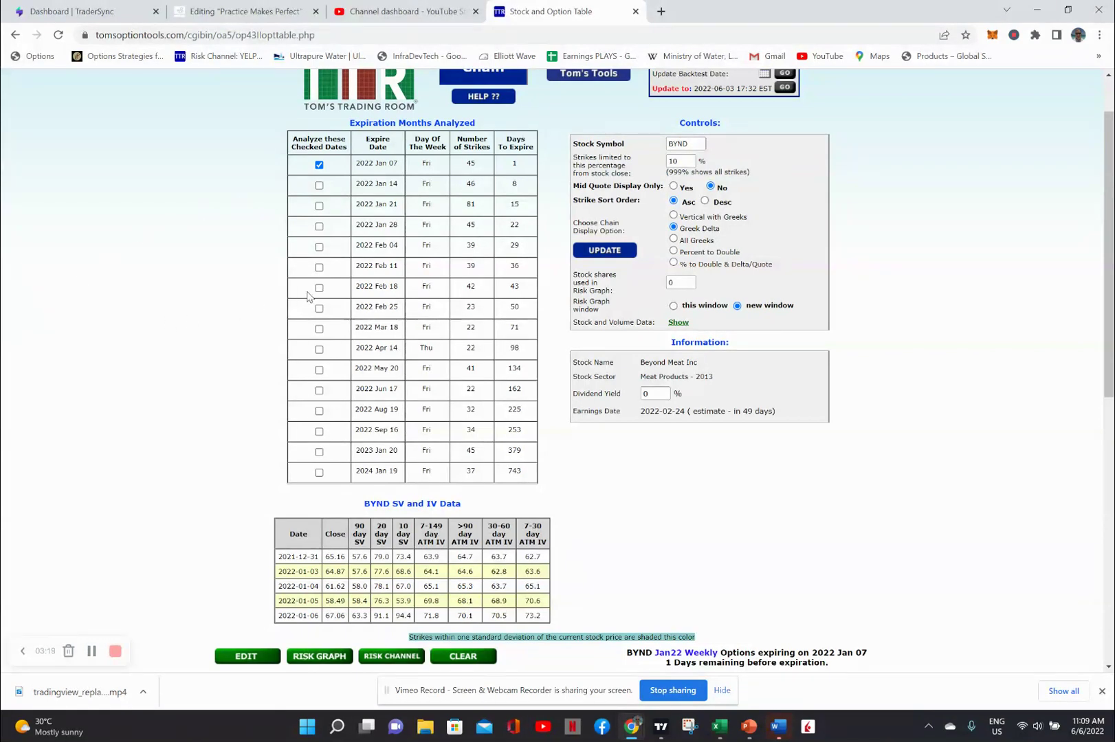
pyautogui.click(319, 165)
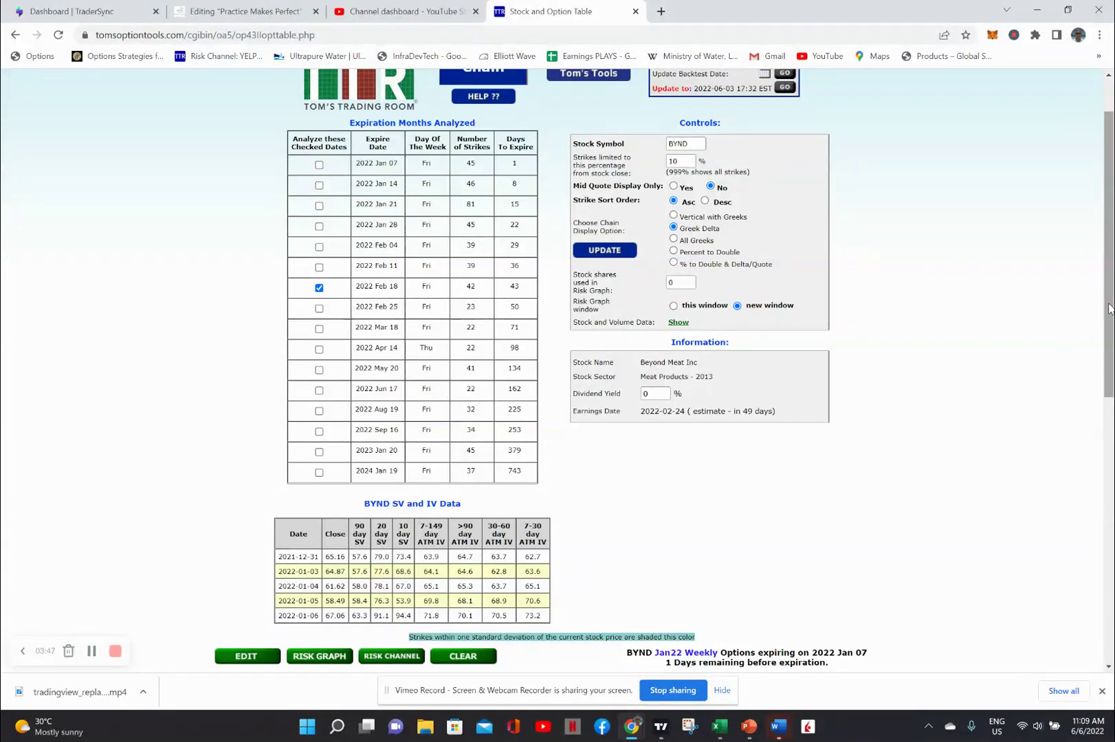
pyautogui.click(600, 253)
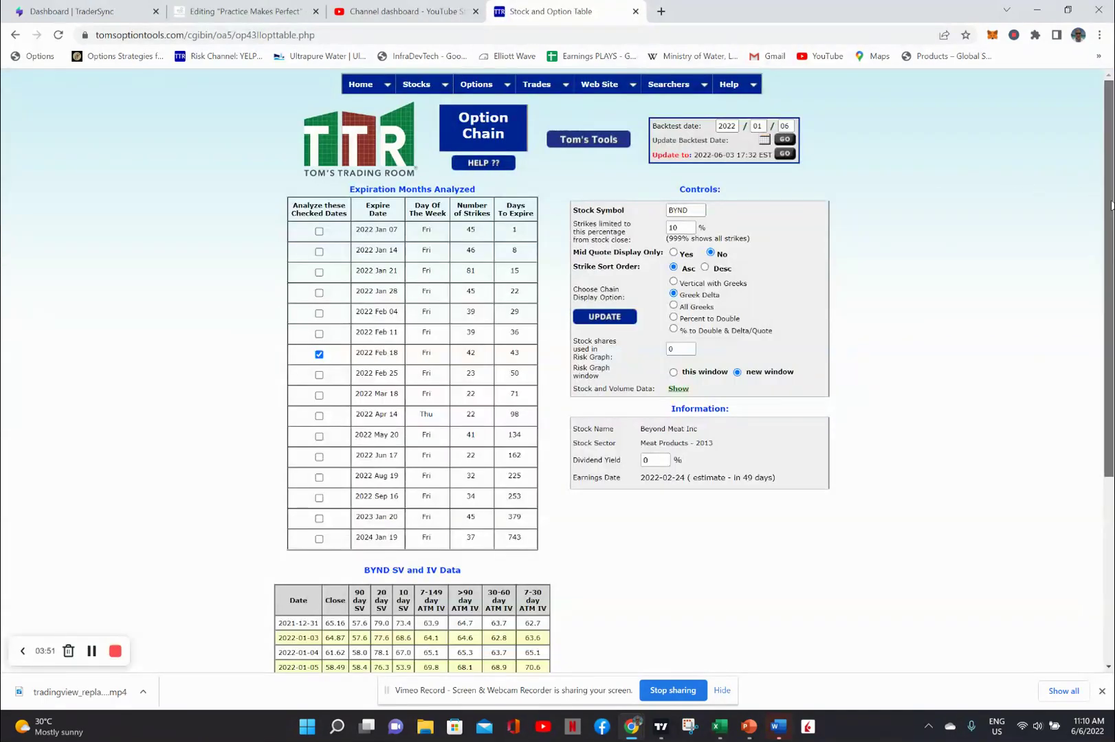
pyautogui.moveTo(1111, 205); pyautogui.dragTo(1111, 387)
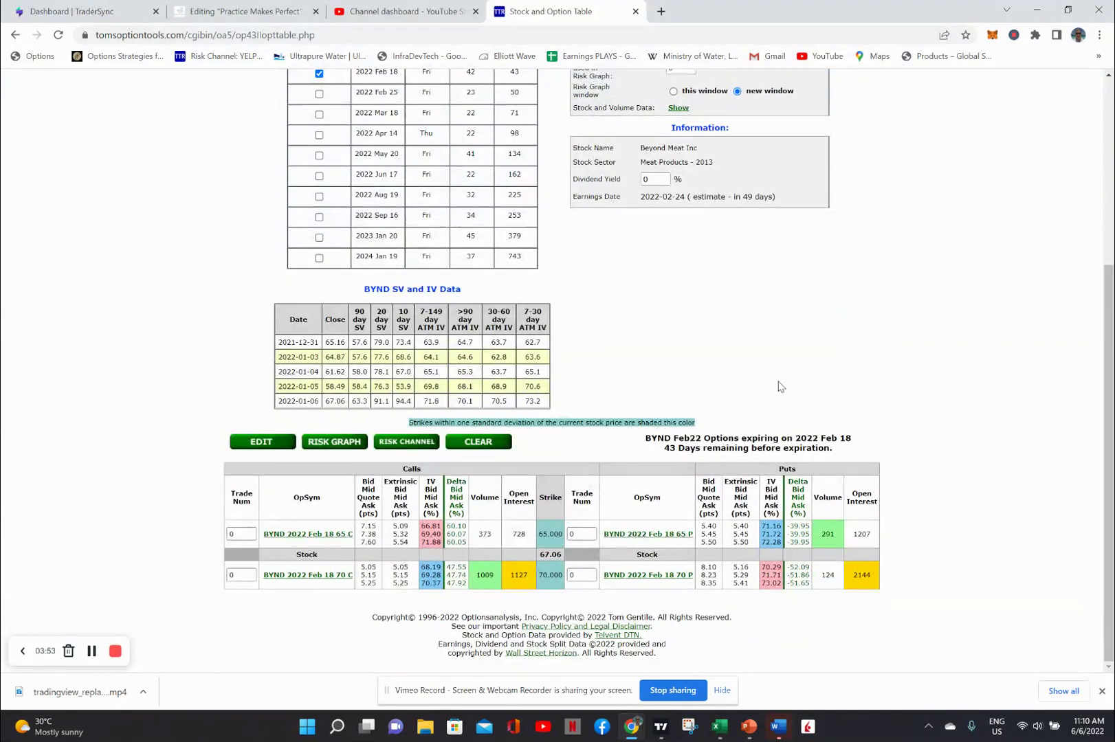
pyautogui.moveTo(1109, 337); pyautogui.dragTo(1100, 123)
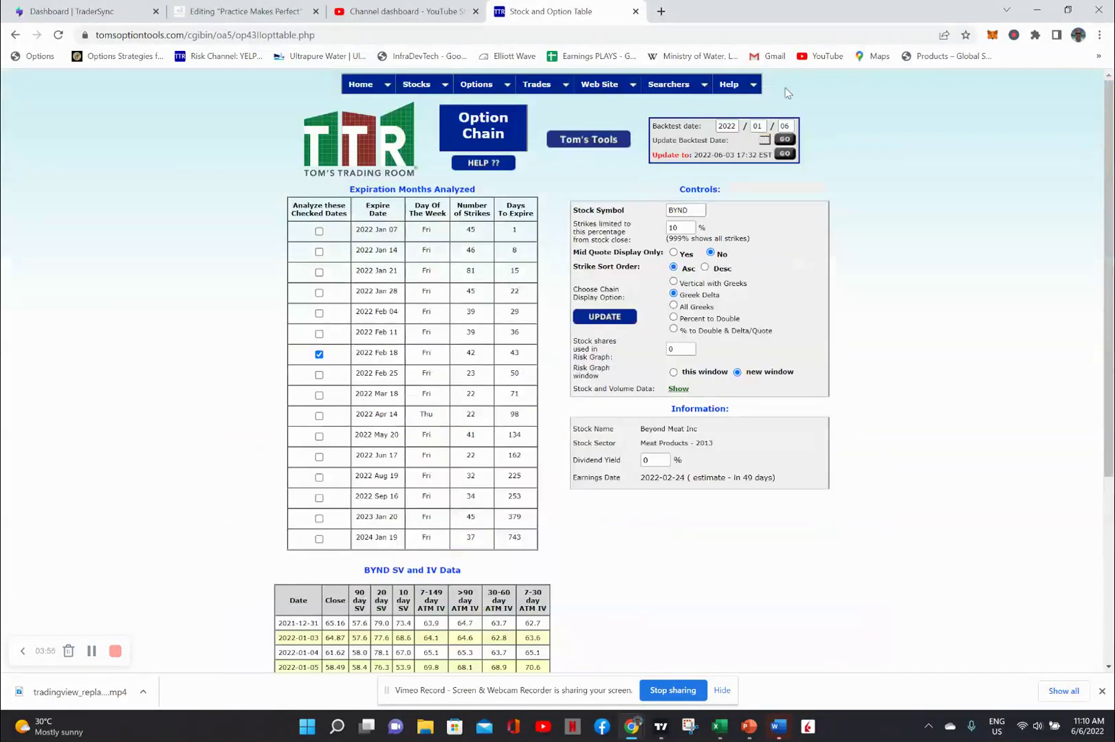
# - Replace BYND with AAPL, then update with Feb 18 checked and Jan 07 unchecked
pyautogui.doubleClick(689, 210)
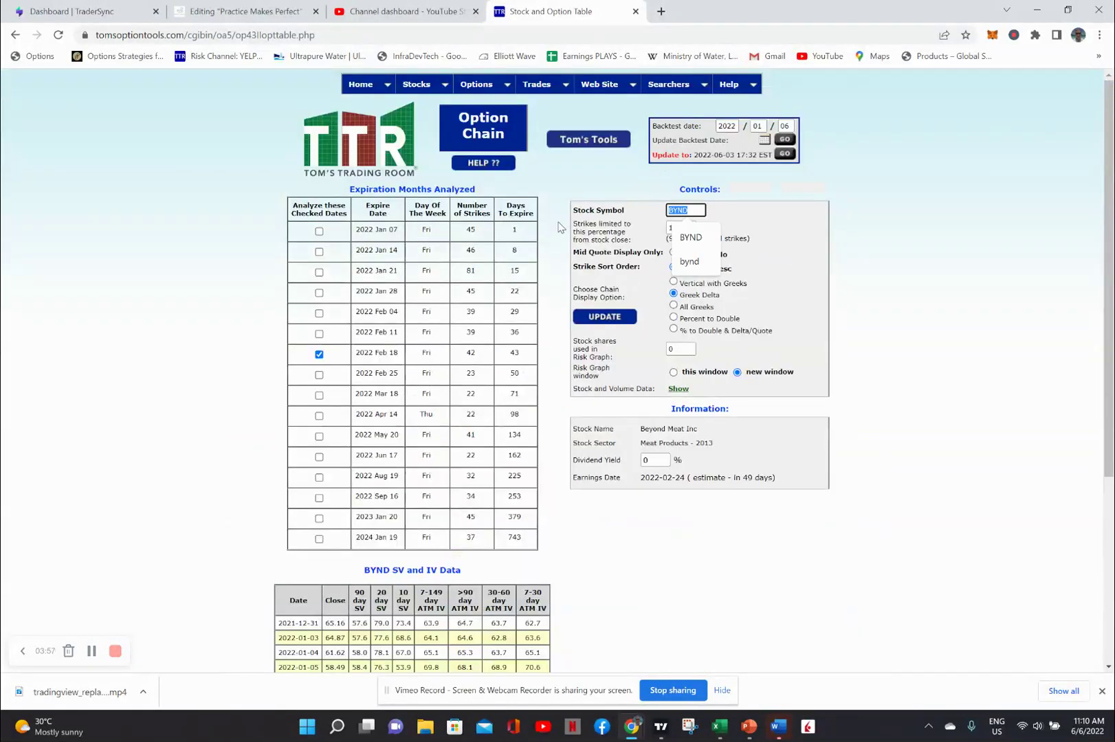
pyautogui.write('aapl')
pyautogui.click(613, 316)
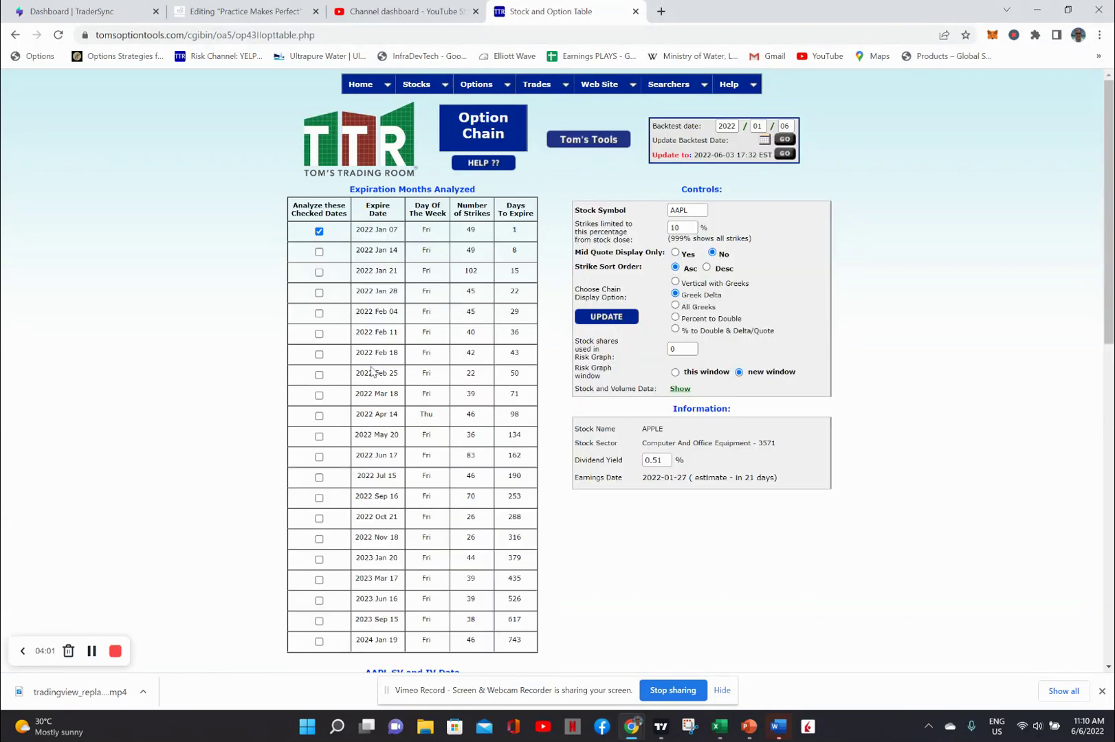
pyautogui.click(319, 354)
pyautogui.click(319, 231)
pyautogui.click(611, 318)
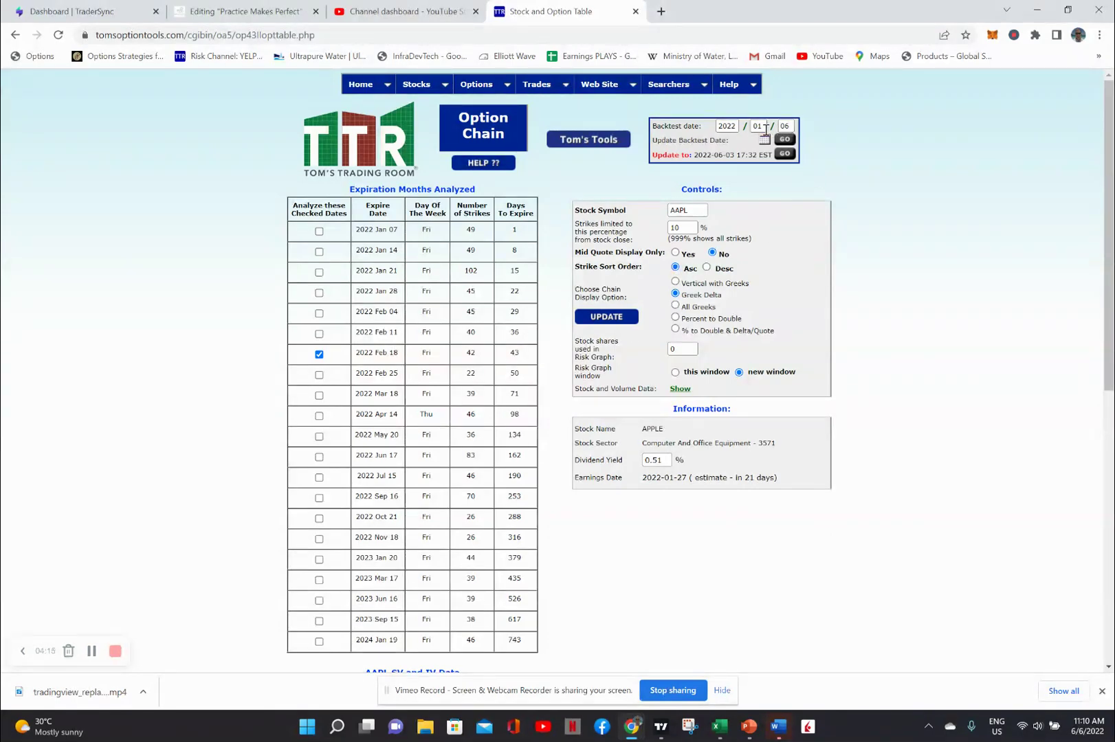
# - Enter a Trade Num of 1 on the AAPL 2022 Feb 18 165 P row
pyautogui.moveTo(1109, 168); pyautogui.dragTo(1109, 436)
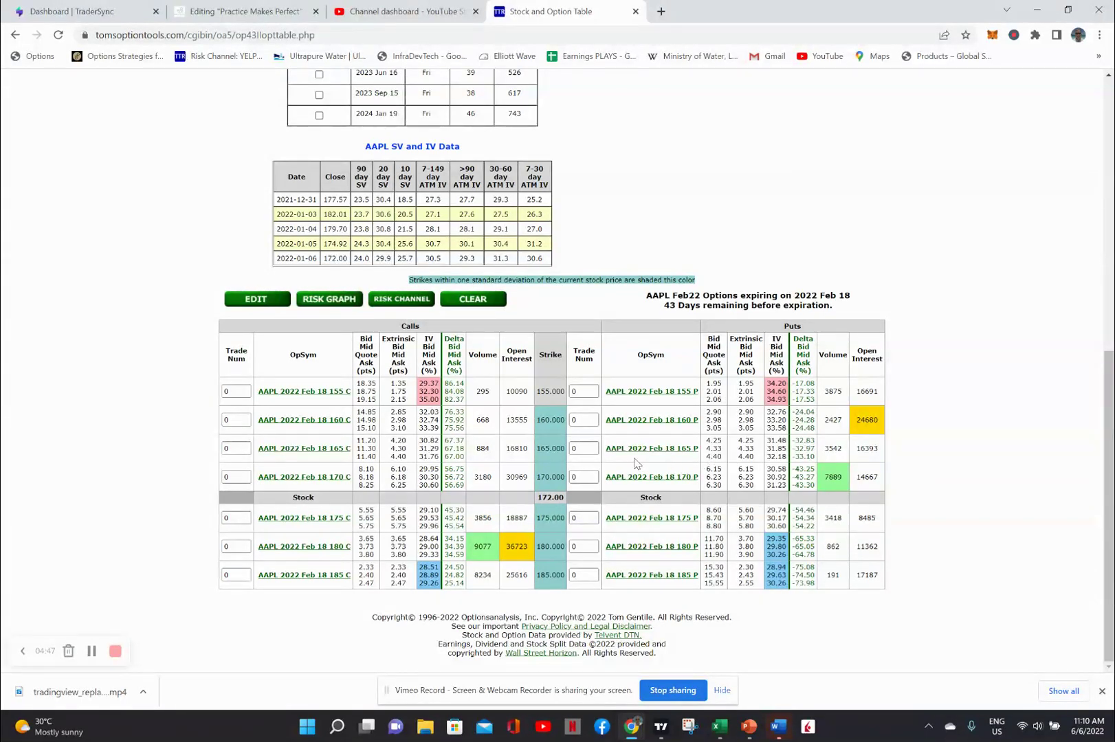
pyautogui.doubleClick(583, 448)
pyautogui.write('1')
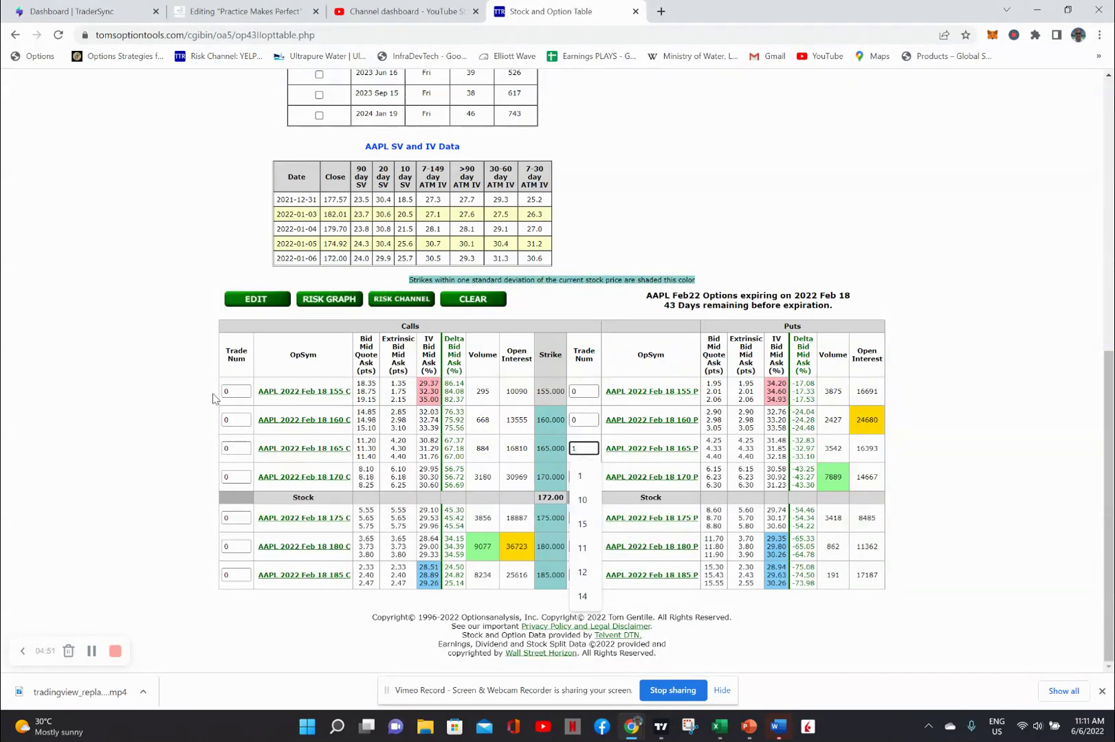
pyautogui.click(192, 407)
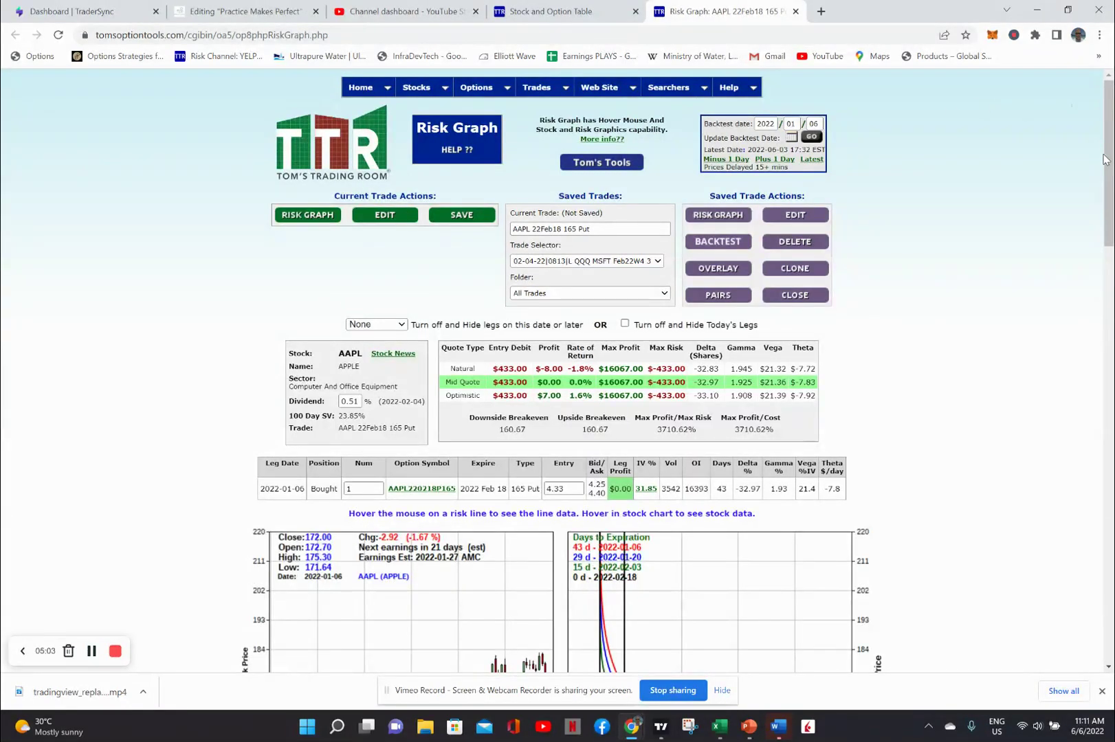
pyautogui.moveTo(1109, 169); pyautogui.dragTo(1111, 266)
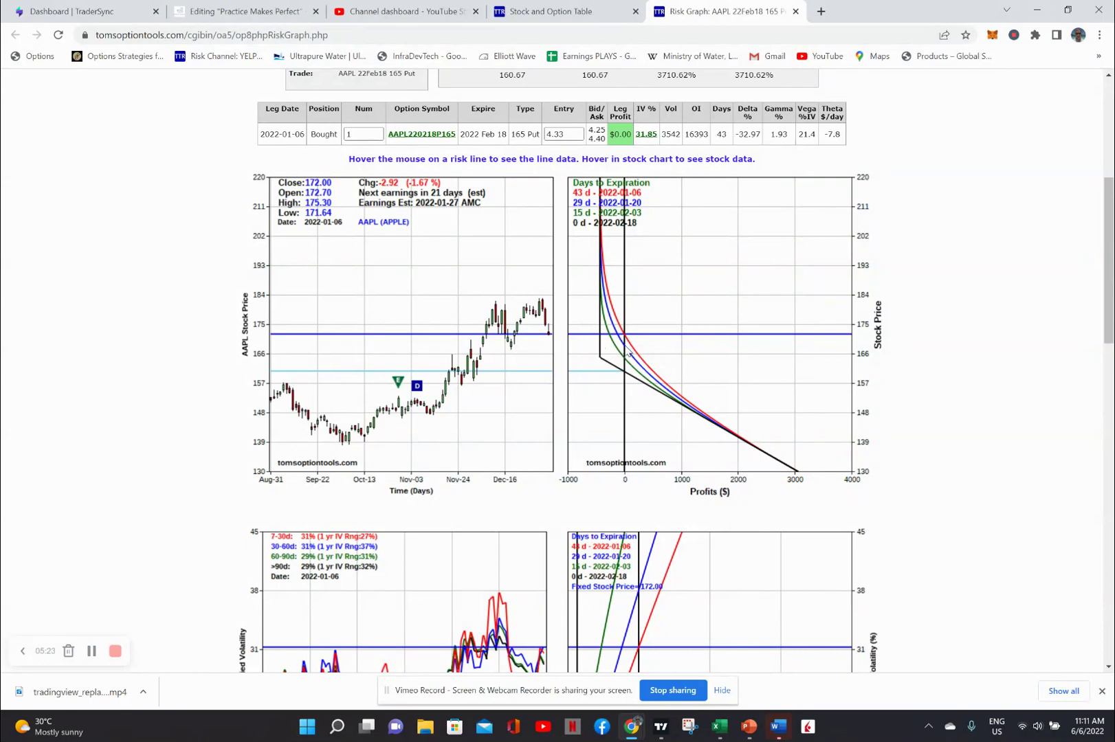
pyautogui.moveTo(629, 356)
pyautogui.moveTo(1110, 323); pyautogui.dragTo(1108, 295)
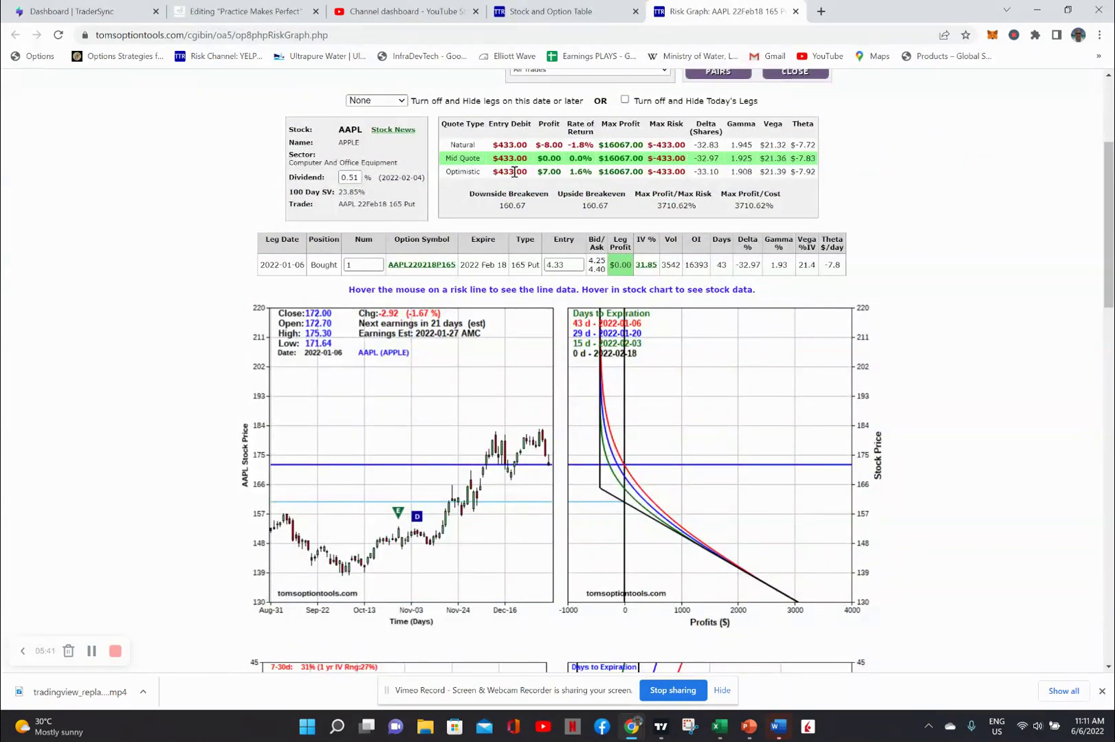
# - In TradingView, advance the AAPL replay ten bars, up to the 164.51 close
pyautogui.click(660, 727)
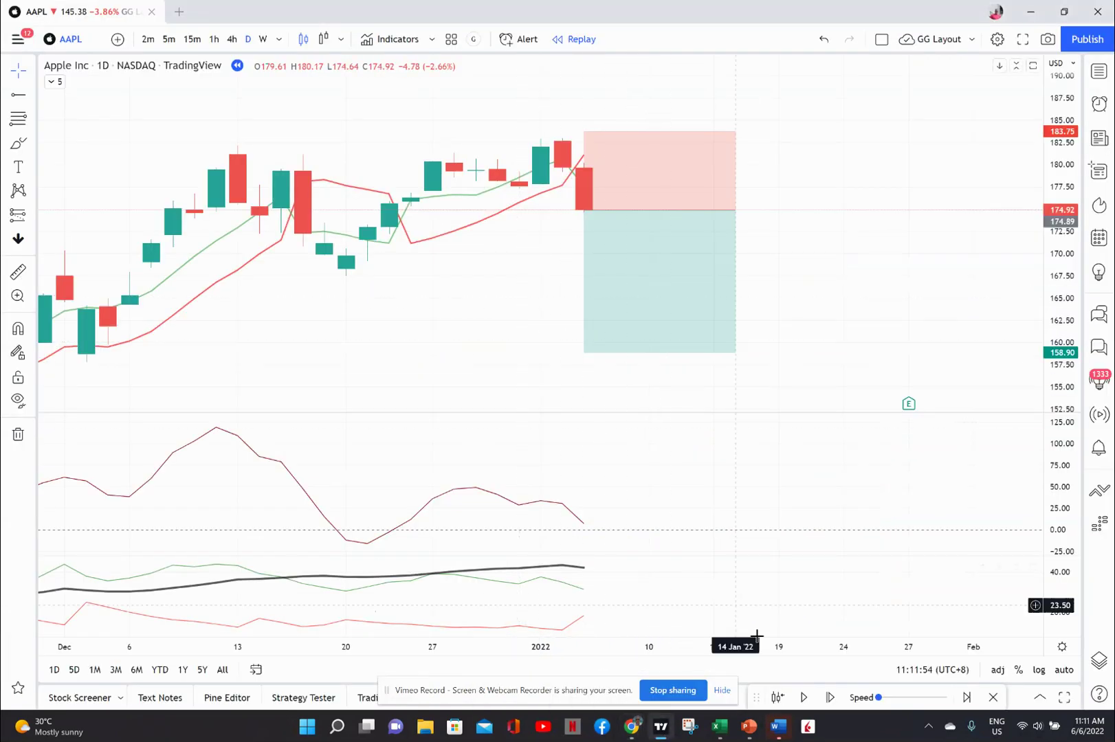
pyautogui.click(828, 698)
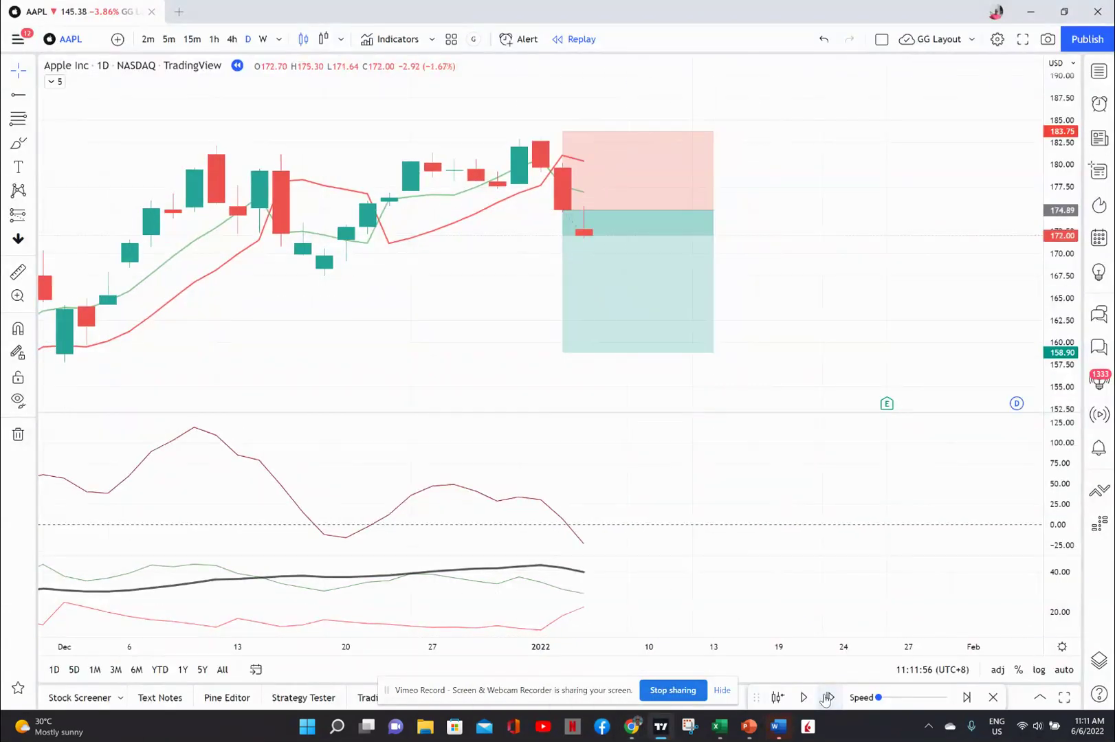
pyautogui.click(827, 698)
pyautogui.click(827, 697)
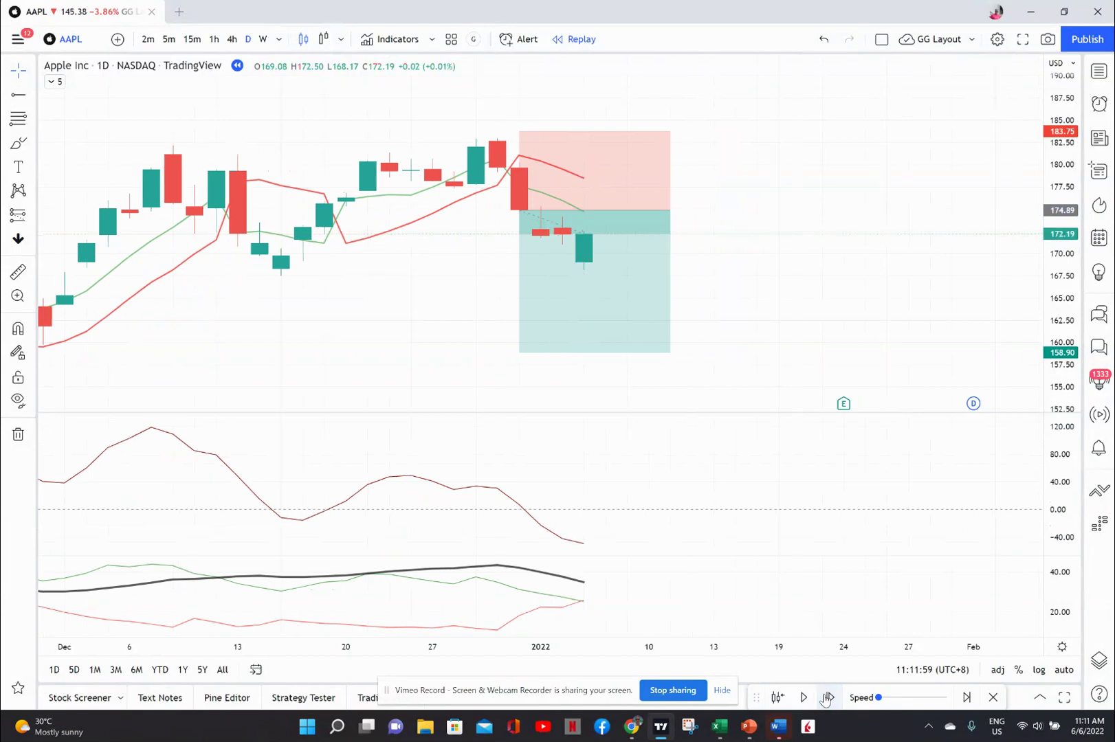
pyautogui.click(827, 698)
pyautogui.click(827, 698)
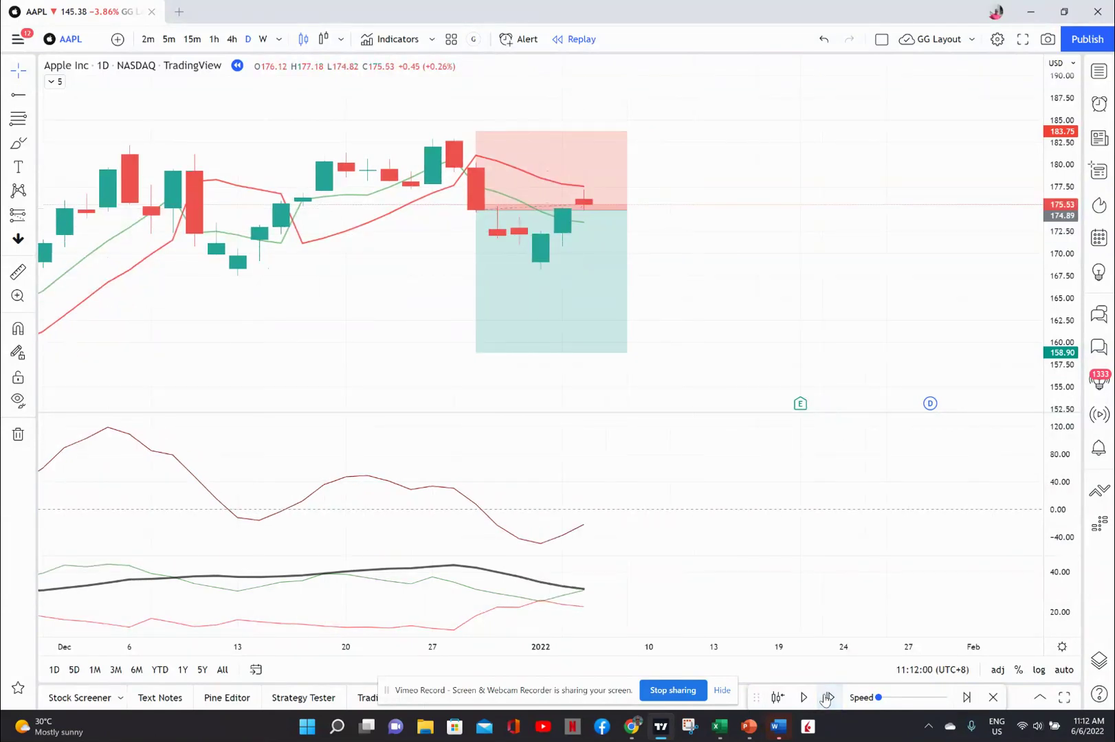
pyautogui.click(827, 697)
pyautogui.click(827, 697)
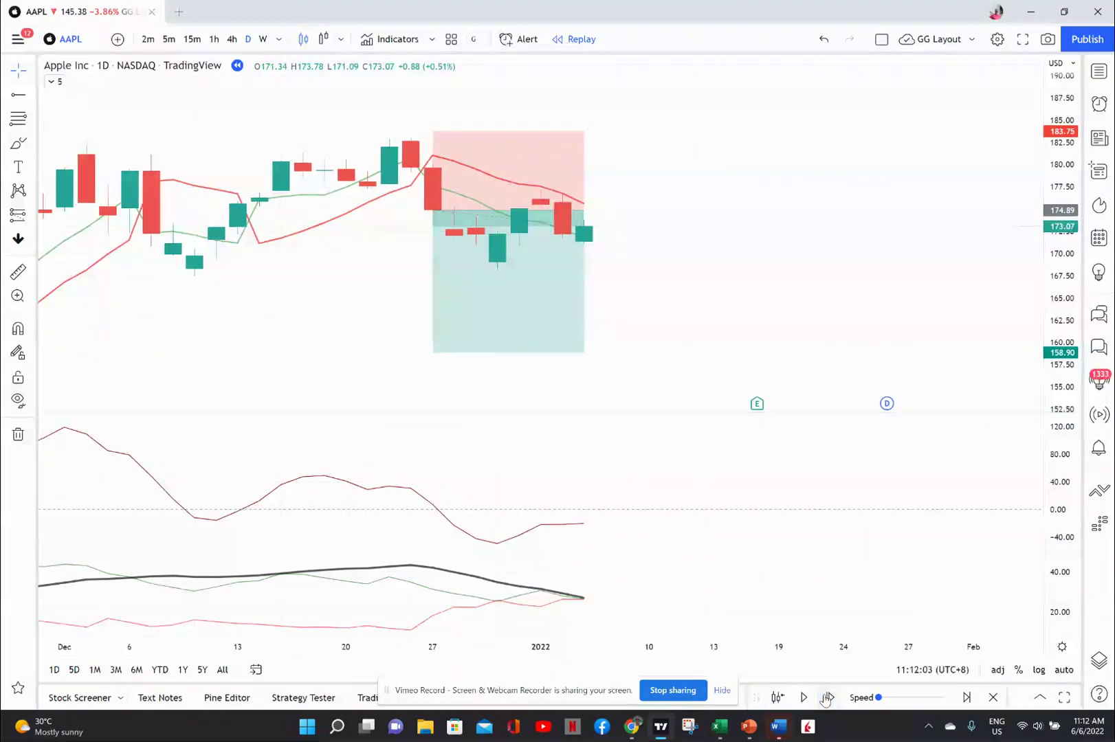
pyautogui.click(827, 698)
pyautogui.click(827, 698)
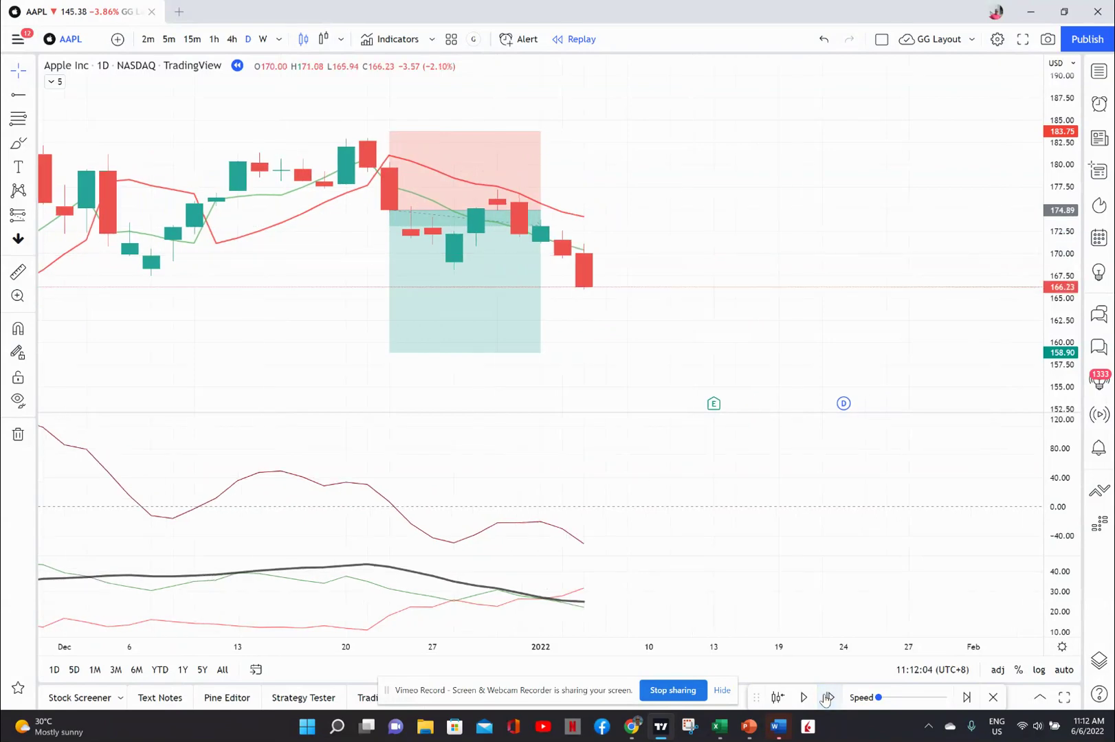
pyautogui.click(826, 698)
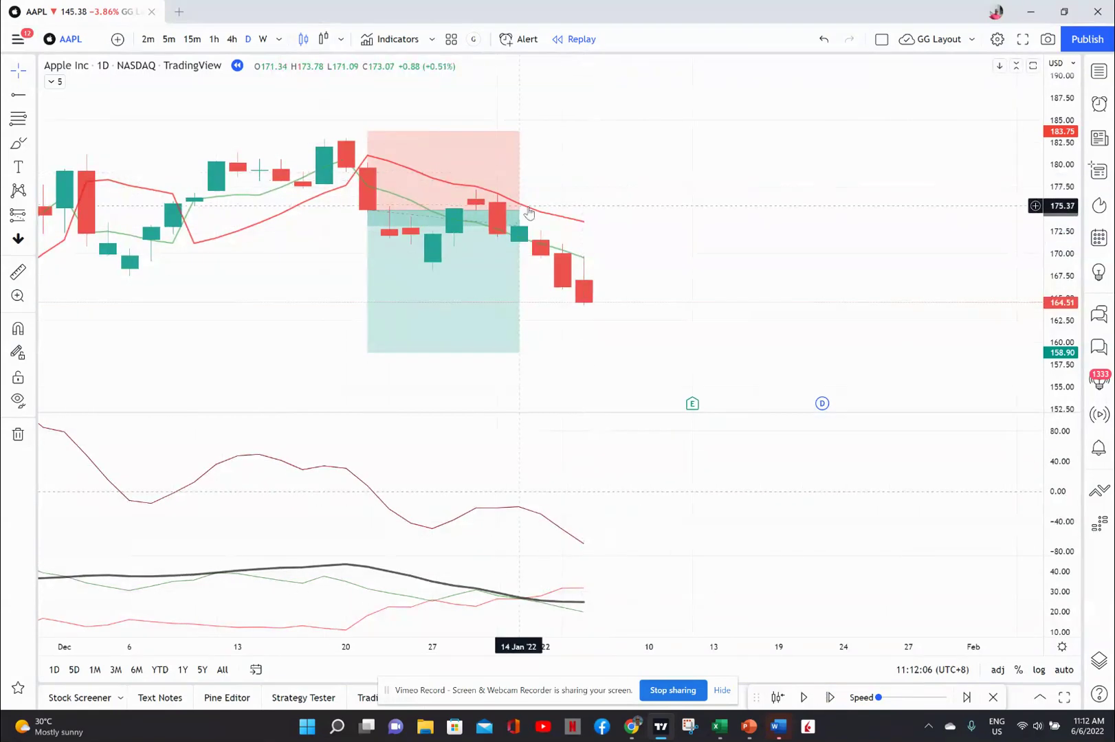
# - Extend the short position box to the right and replay until it closes at the 158.90 target
pyautogui.click(520, 215)
pyautogui.moveTo(519, 214); pyautogui.dragTo(649, 219)
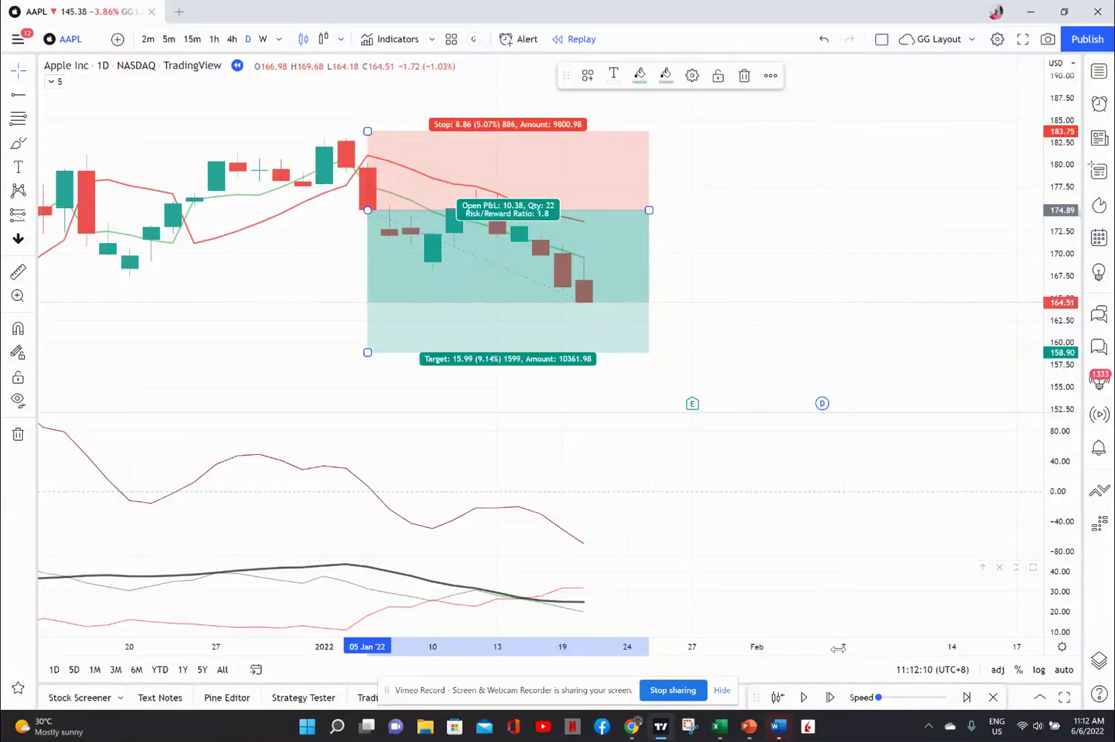
pyautogui.click(830, 698)
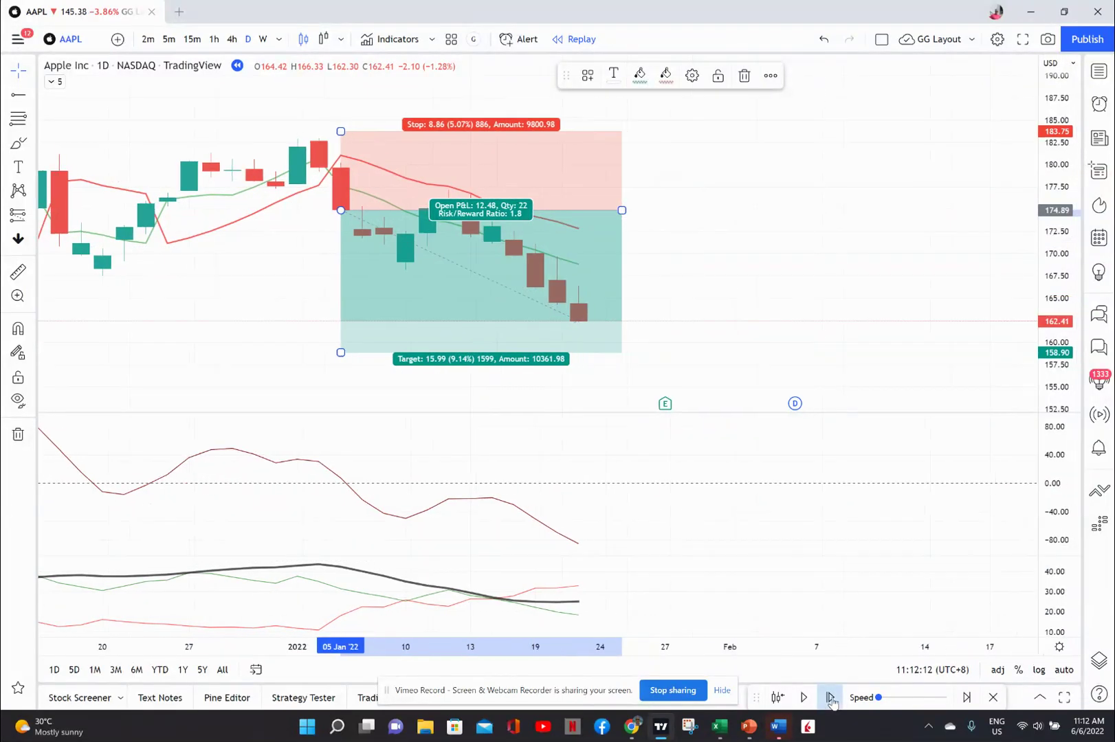
pyautogui.click(830, 698)
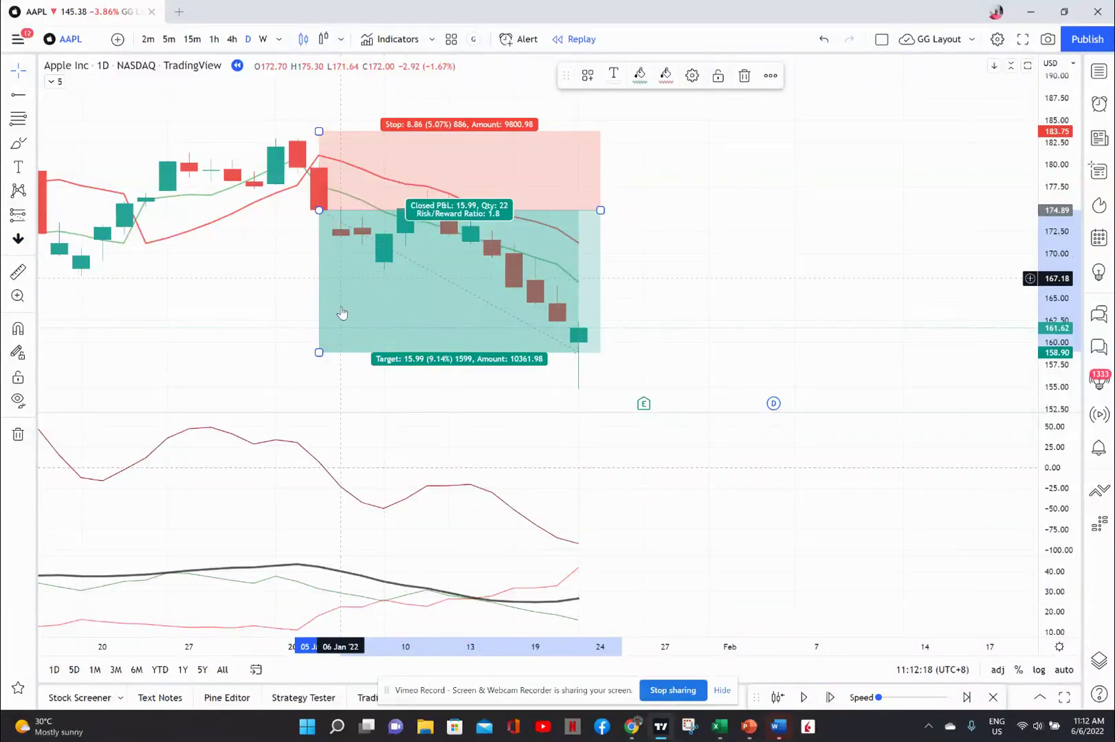
# - On the 165 put risk graph, advance the backtest date day by day to 2022-01-20
pyautogui.moveTo(631, 727)
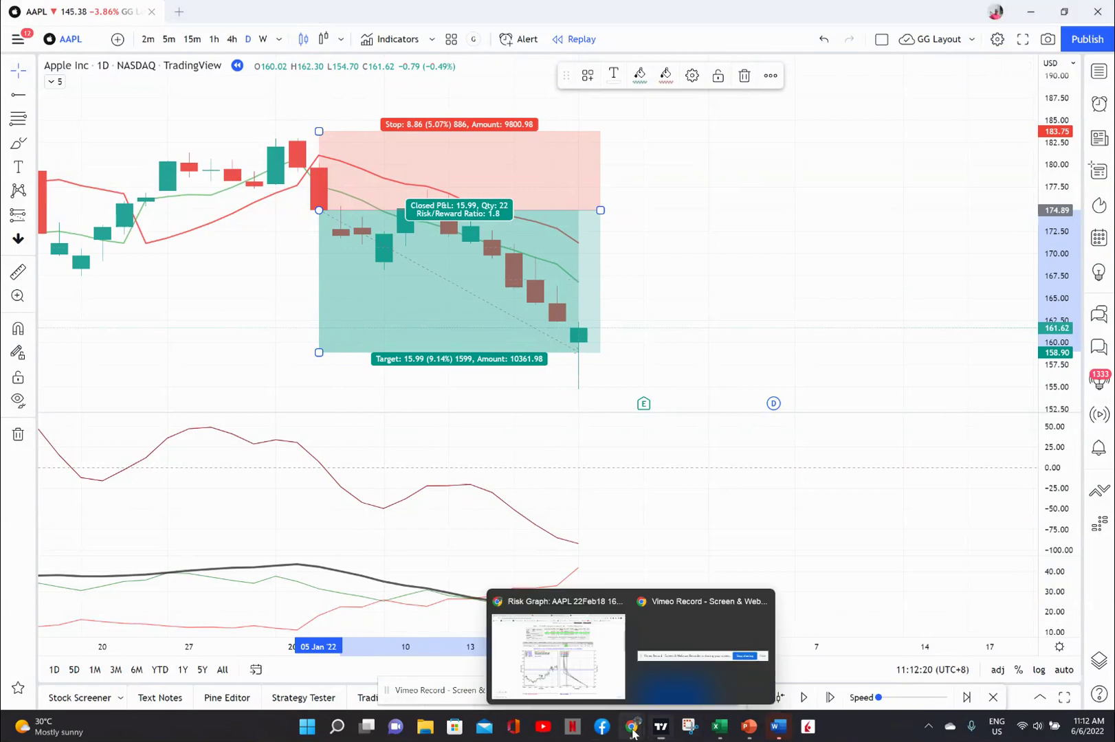
pyautogui.click(562, 665)
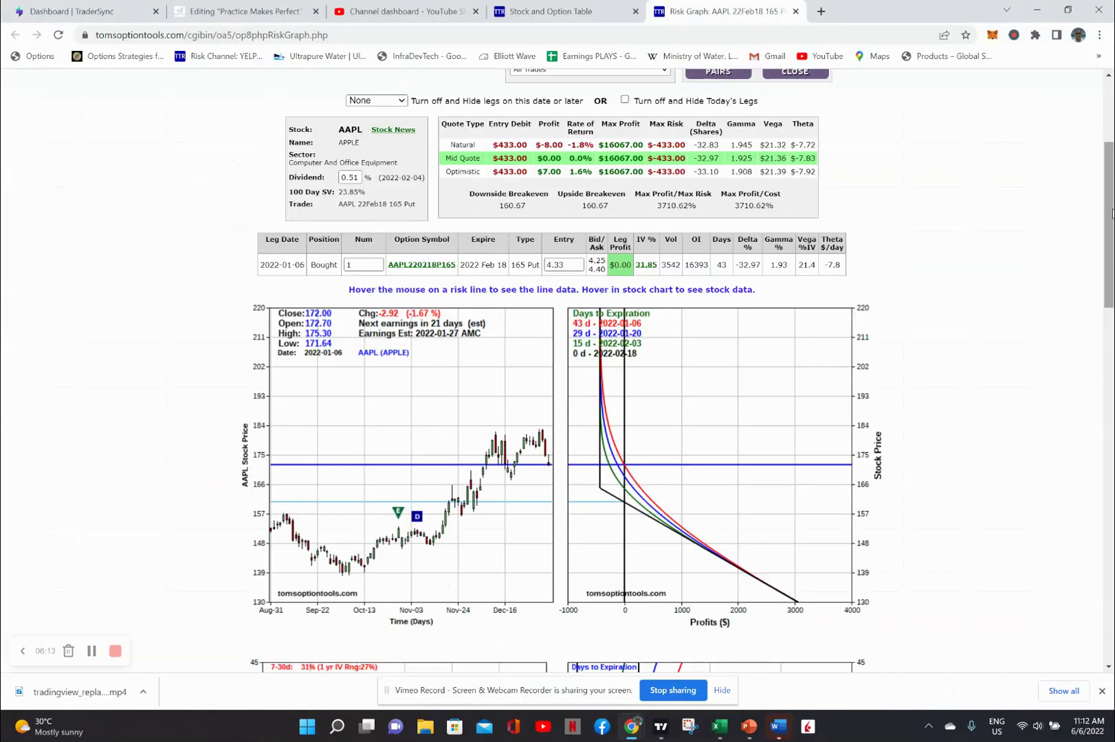
pyautogui.scroll(4, 1109, 115)
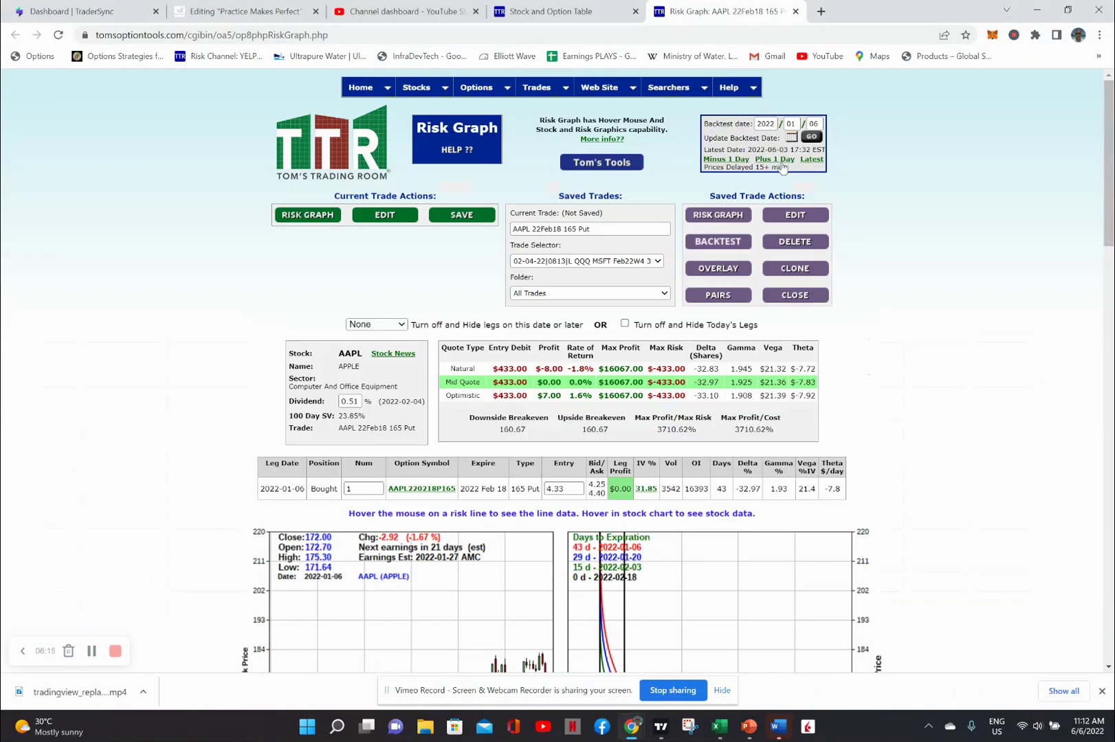
pyautogui.click(782, 162)
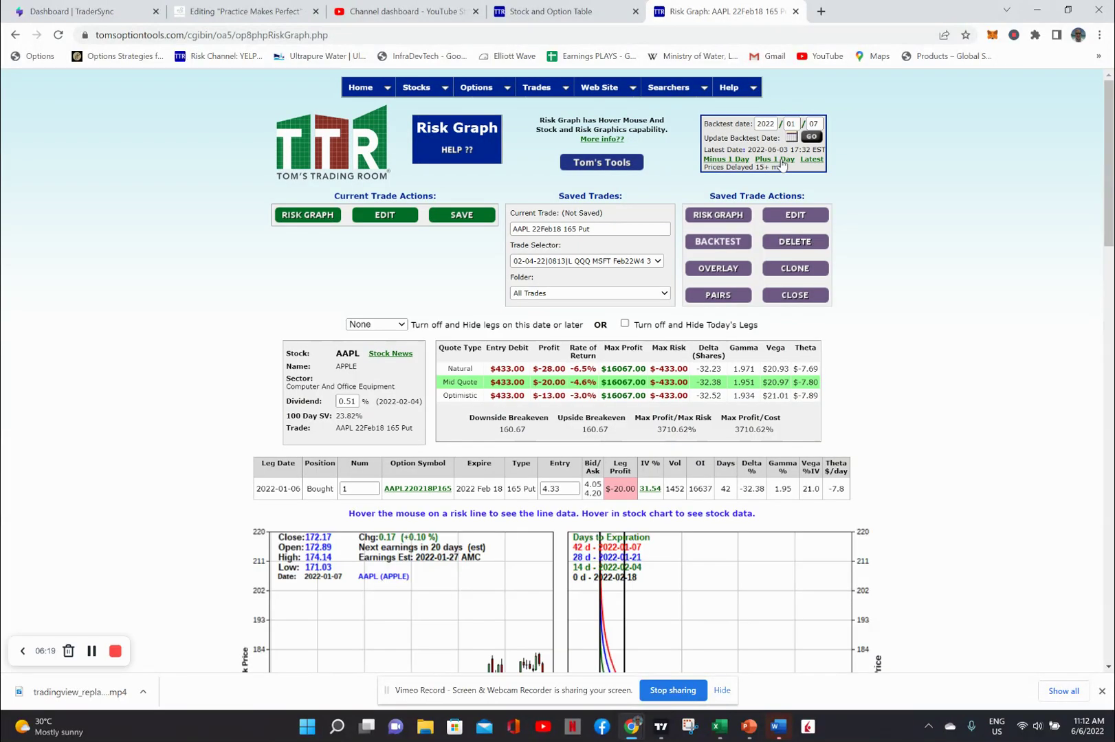
pyautogui.click(782, 163)
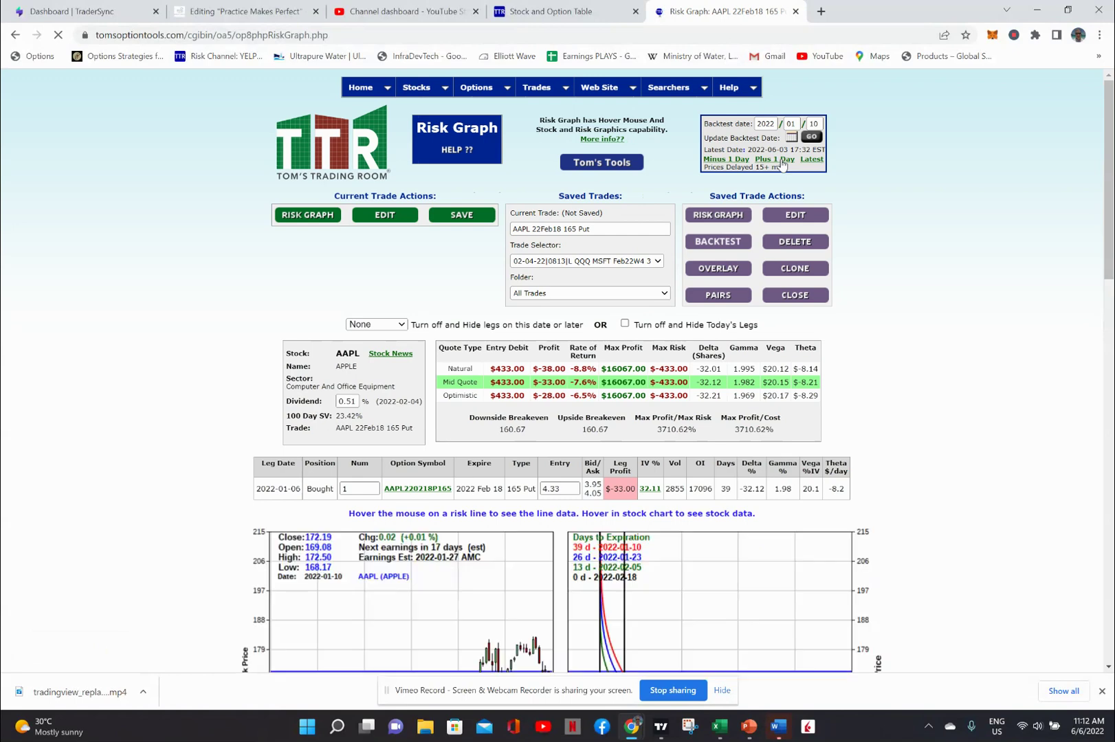
pyautogui.click(782, 160)
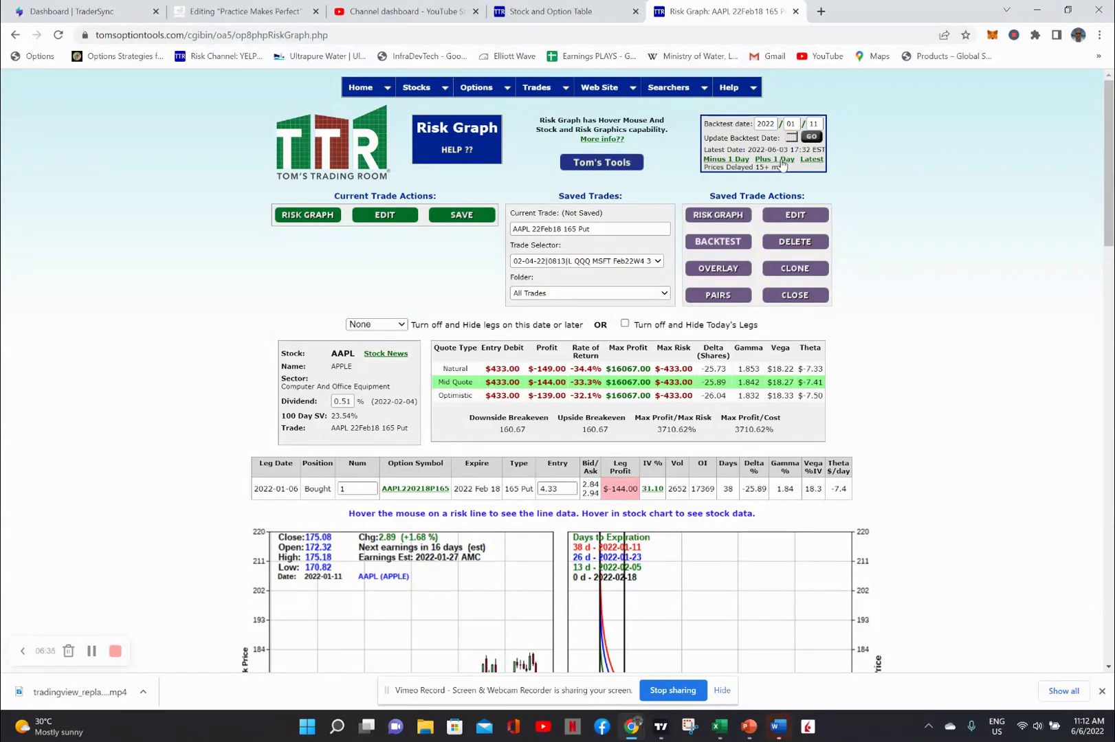
pyautogui.click(780, 160)
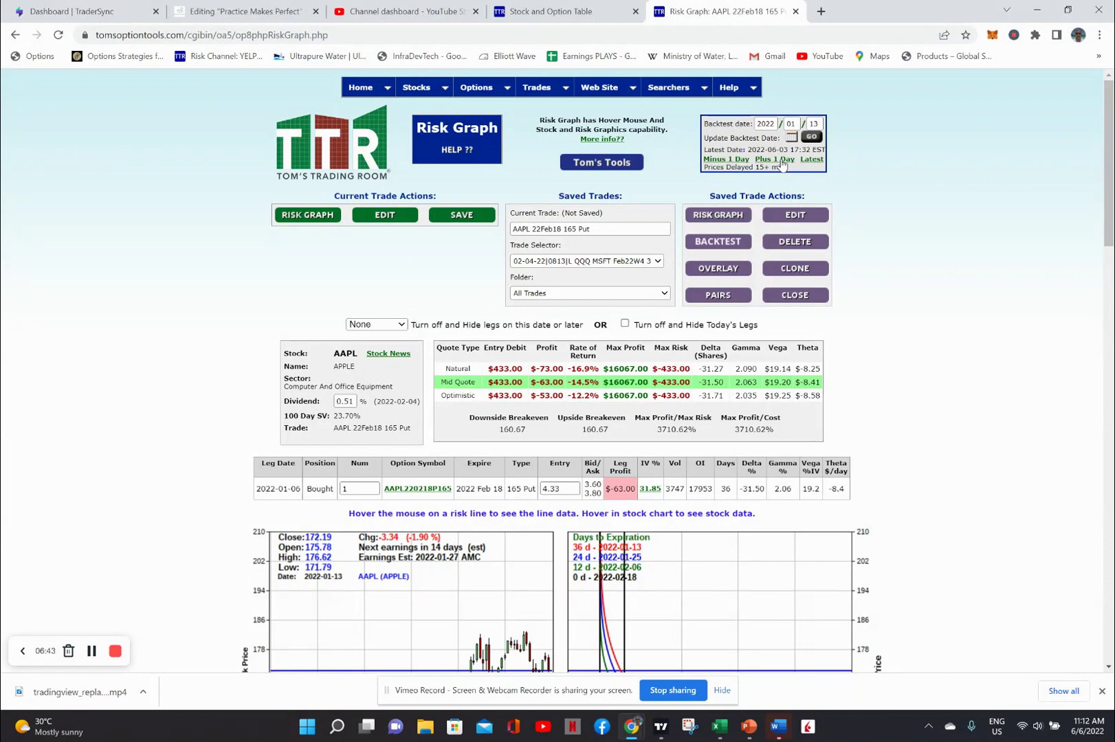
pyautogui.click(782, 162)
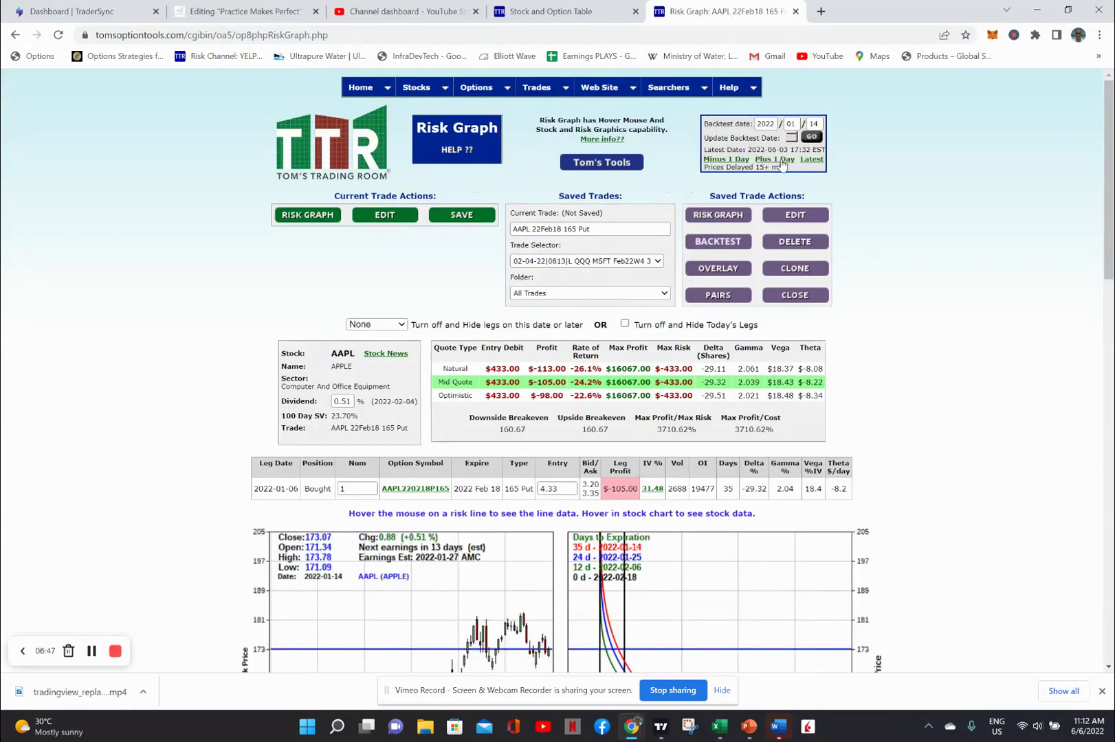
pyautogui.click(781, 162)
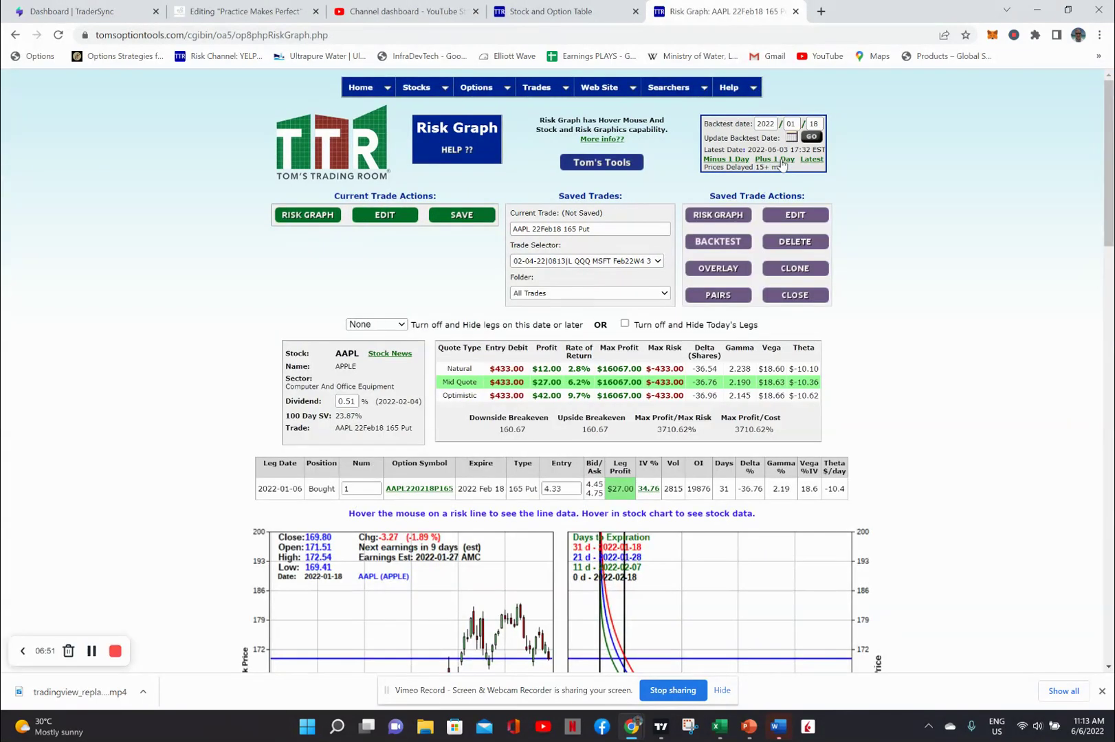
pyautogui.click(781, 162)
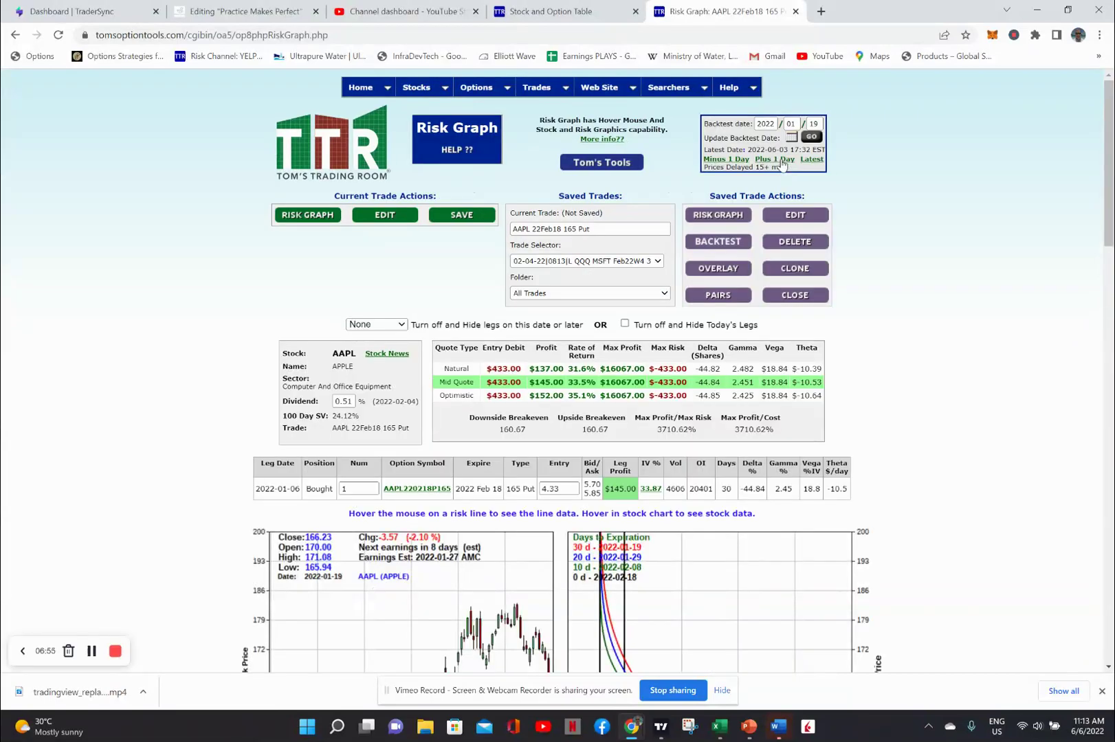
pyautogui.click(782, 162)
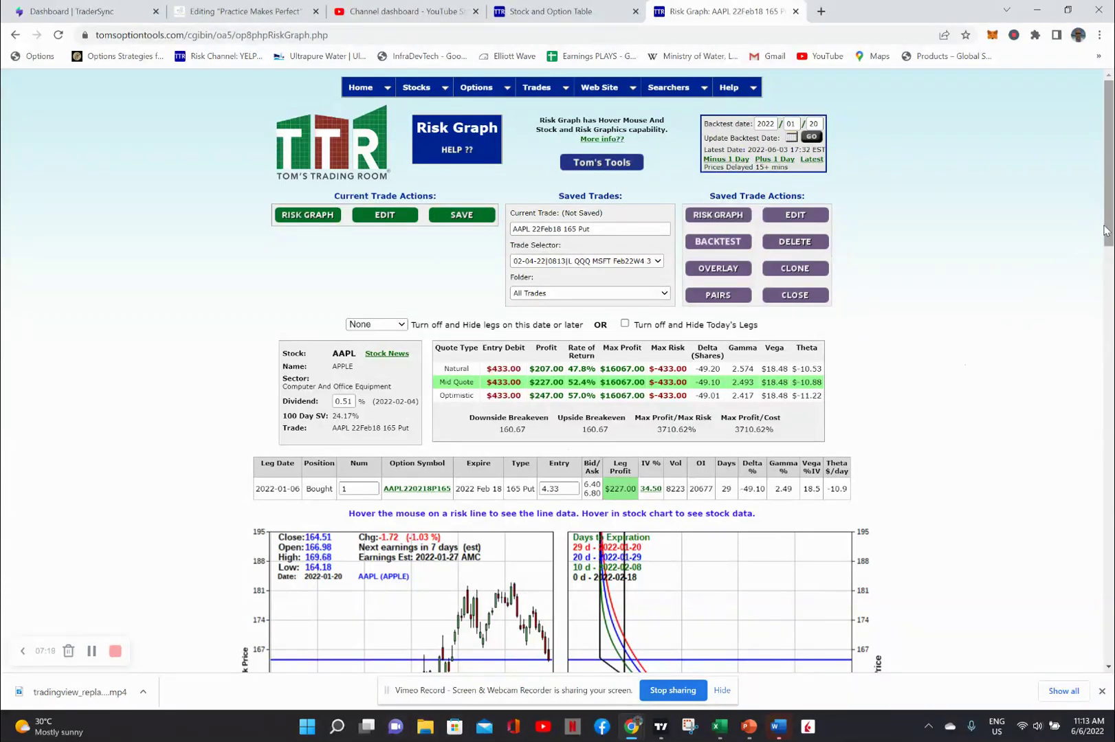
# - Scroll down to the stock and risk charts showing the $227 profit, then return to TradingView
pyautogui.scroll(-1, 1103, 251)
pyautogui.scroll(-5, 1103, 252)
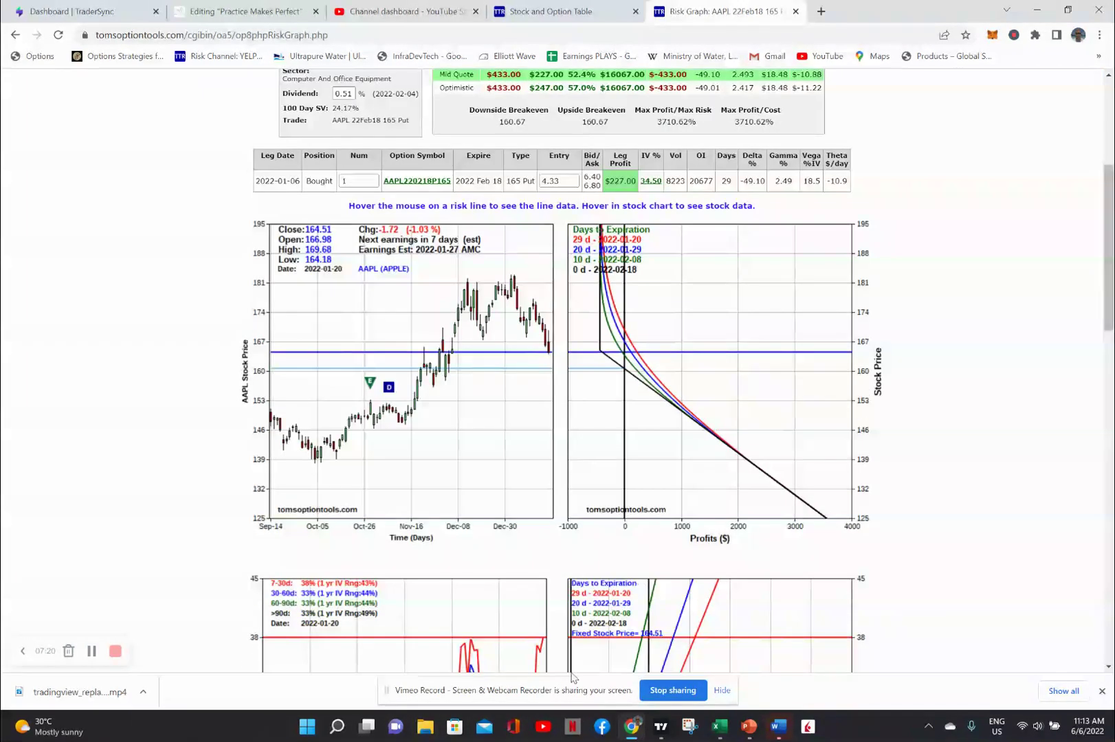
pyautogui.click(660, 728)
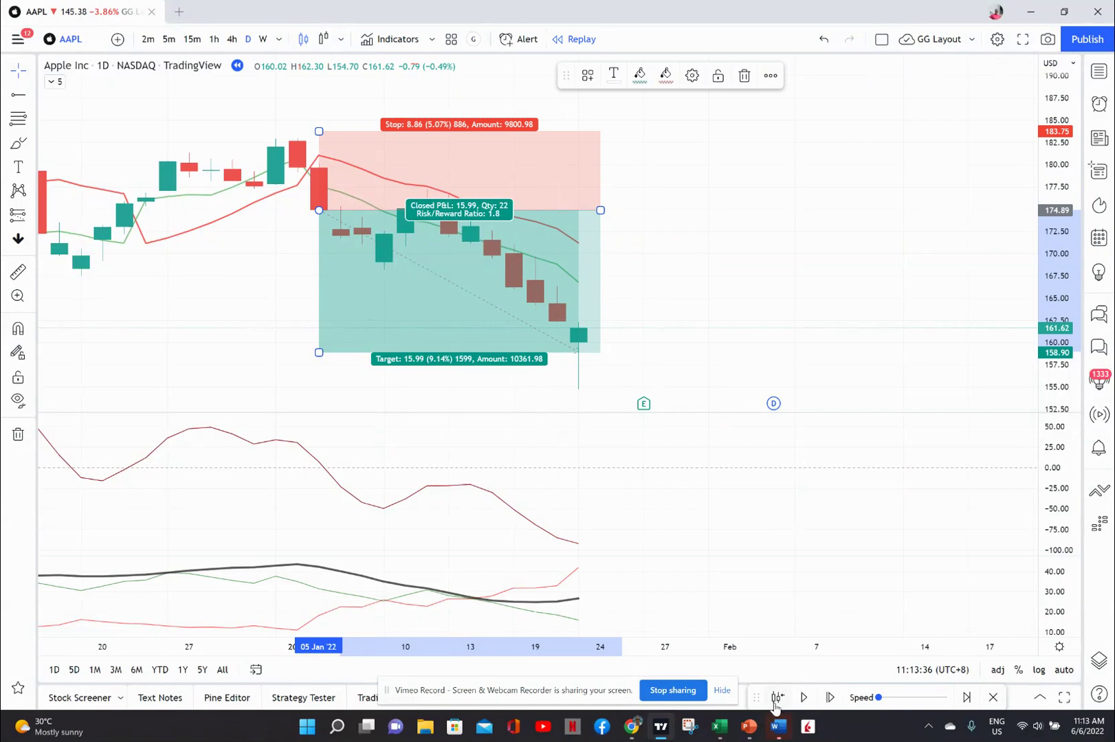
# - Click an earlier bar to rewind the replay so the short shows a 12.48 open profit
pyautogui.click(580, 341)
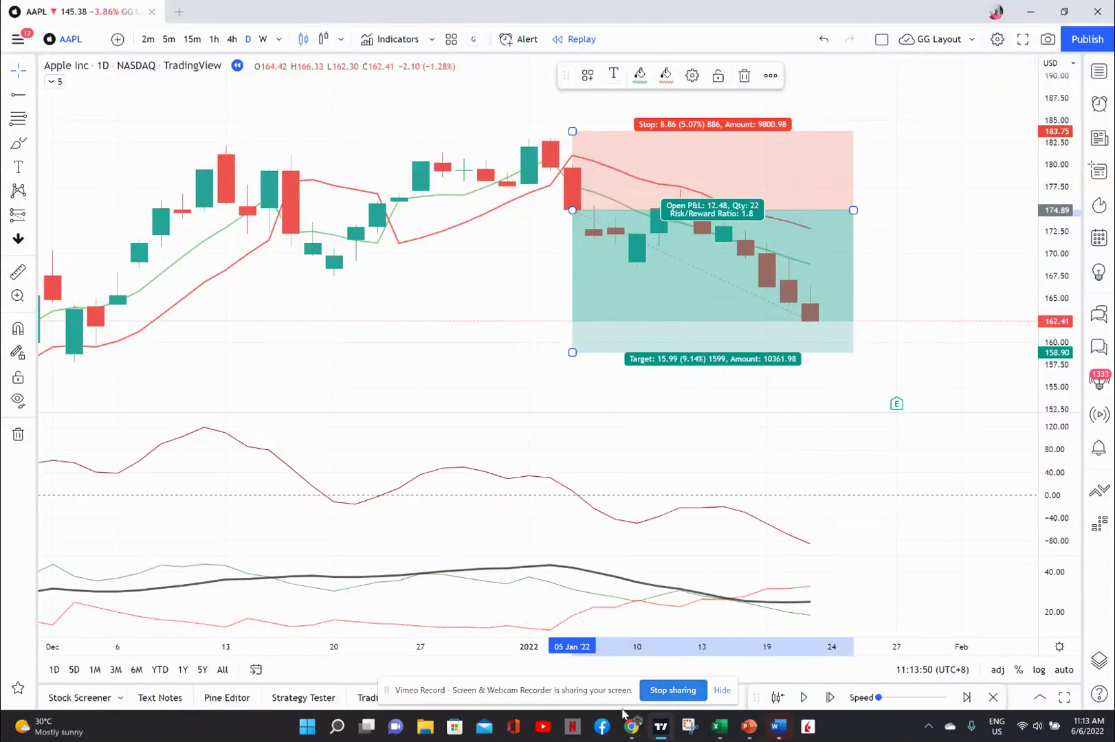
# - On the risk graph, preview 2022-01-21 with Plus 1 Day, then step back to 2022-01-20
pyautogui.moveTo(628, 727)
pyautogui.click(556, 683)
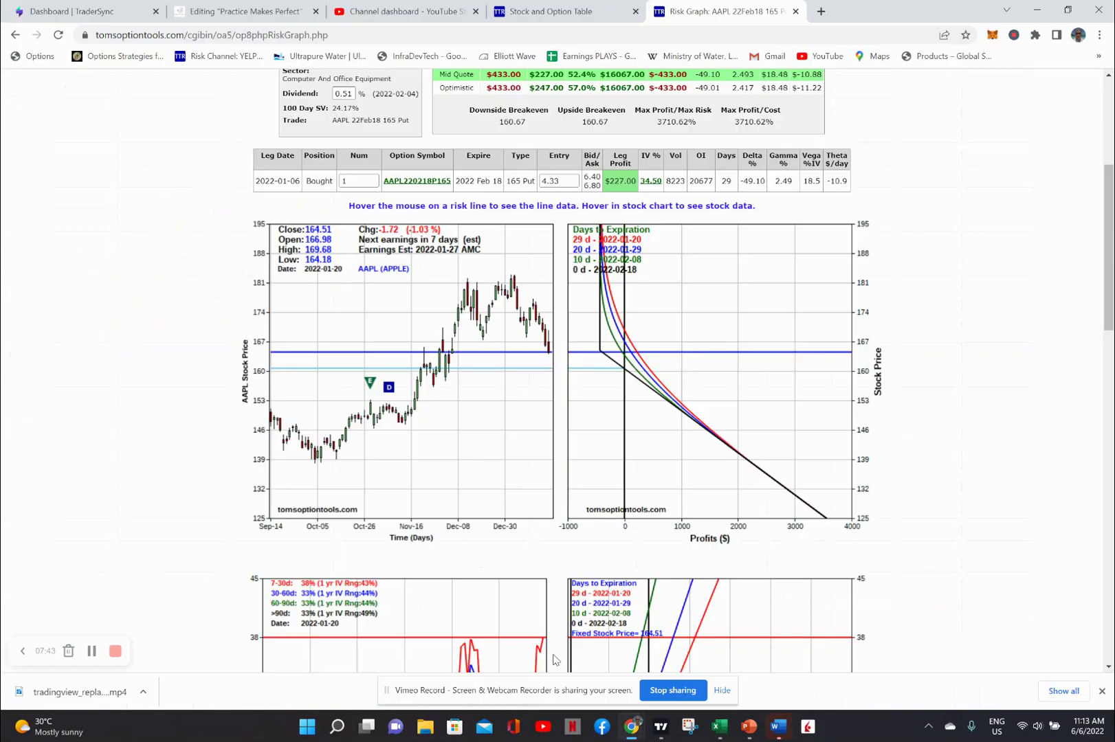
pyautogui.moveTo(1100, 254); pyautogui.dragTo(1111, 134)
pyautogui.click(891, 165)
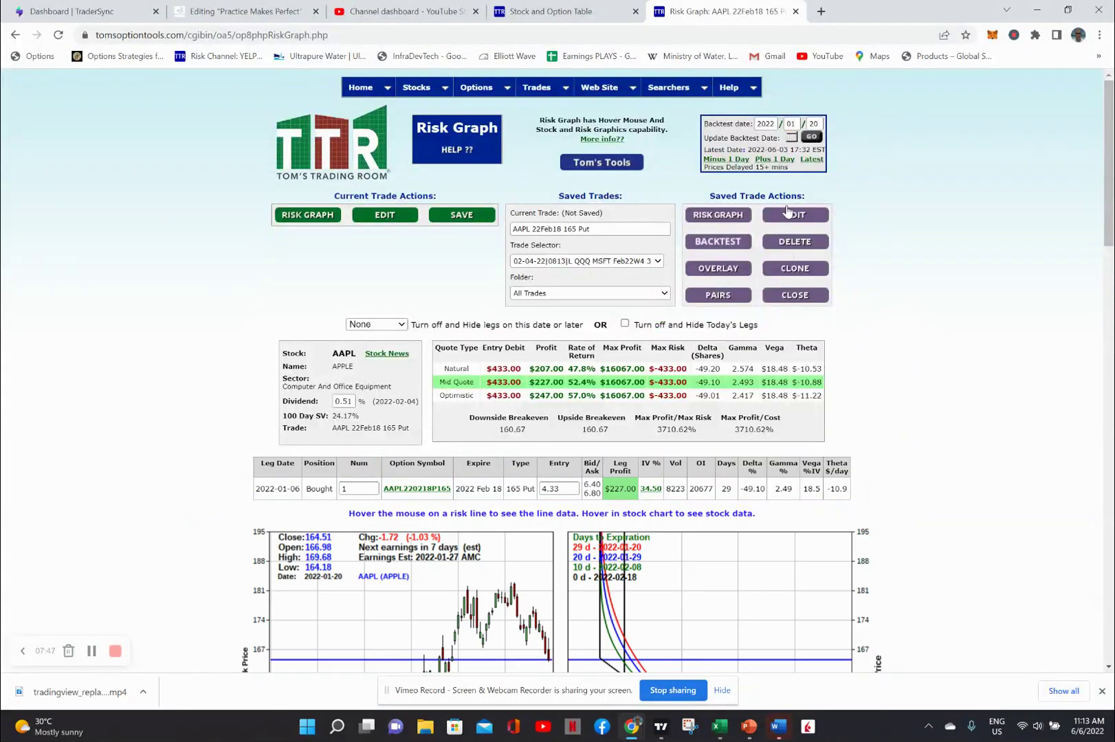
pyautogui.click(778, 161)
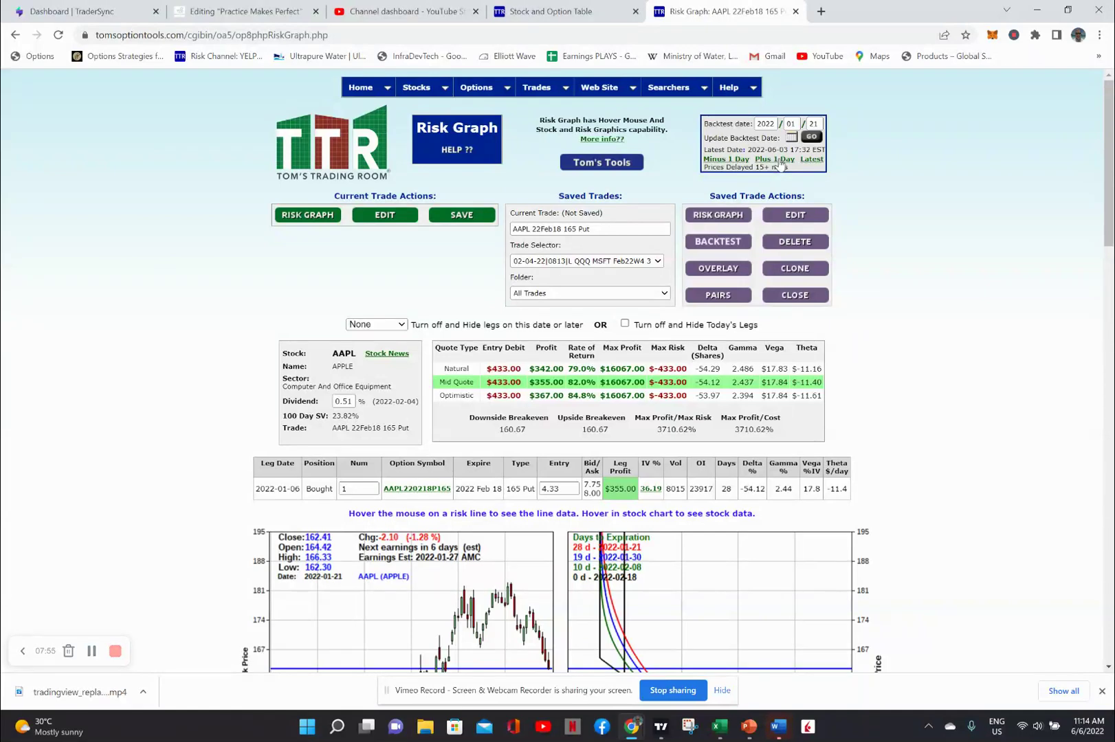
pyautogui.click(714, 161)
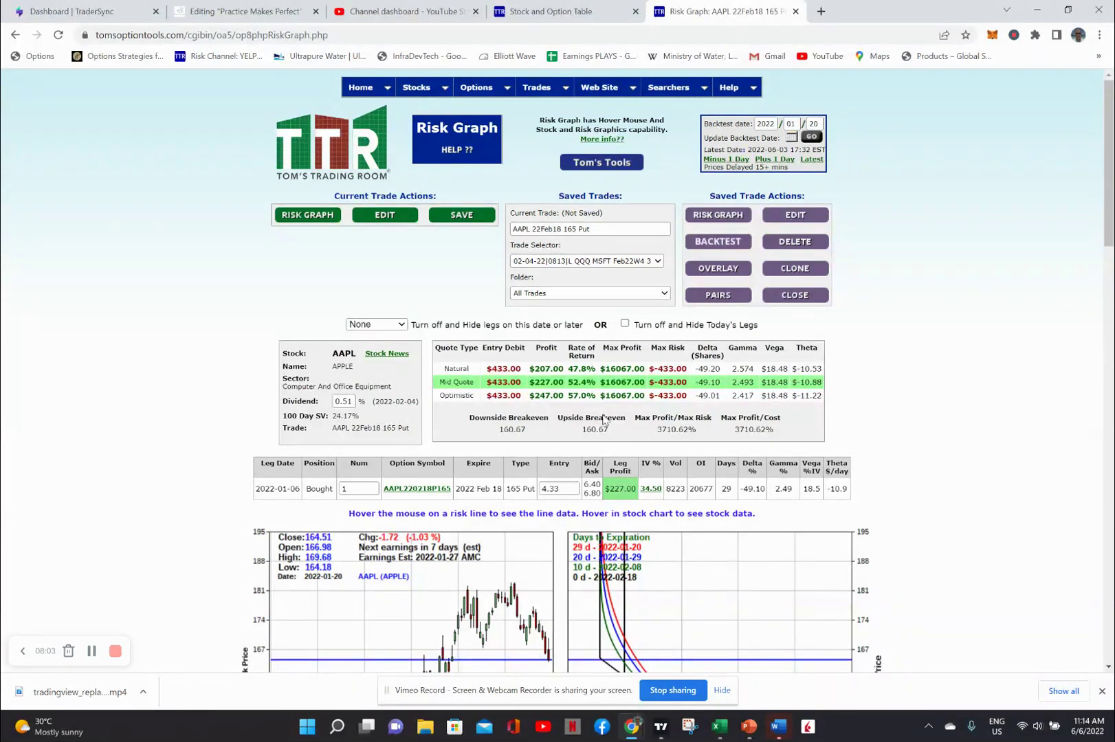
pyautogui.click(660, 727)
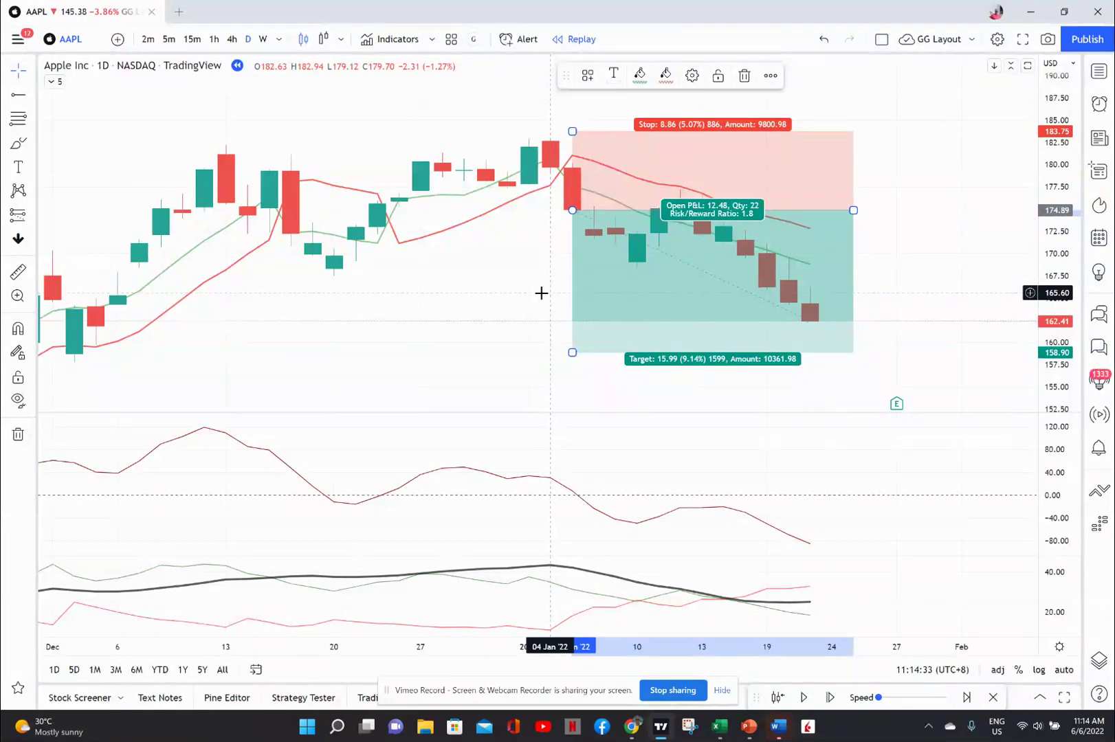
# - Deselect the AAPL short-position drawing and bring back the Chrome risk graph window
pyautogui.click(597, 398)
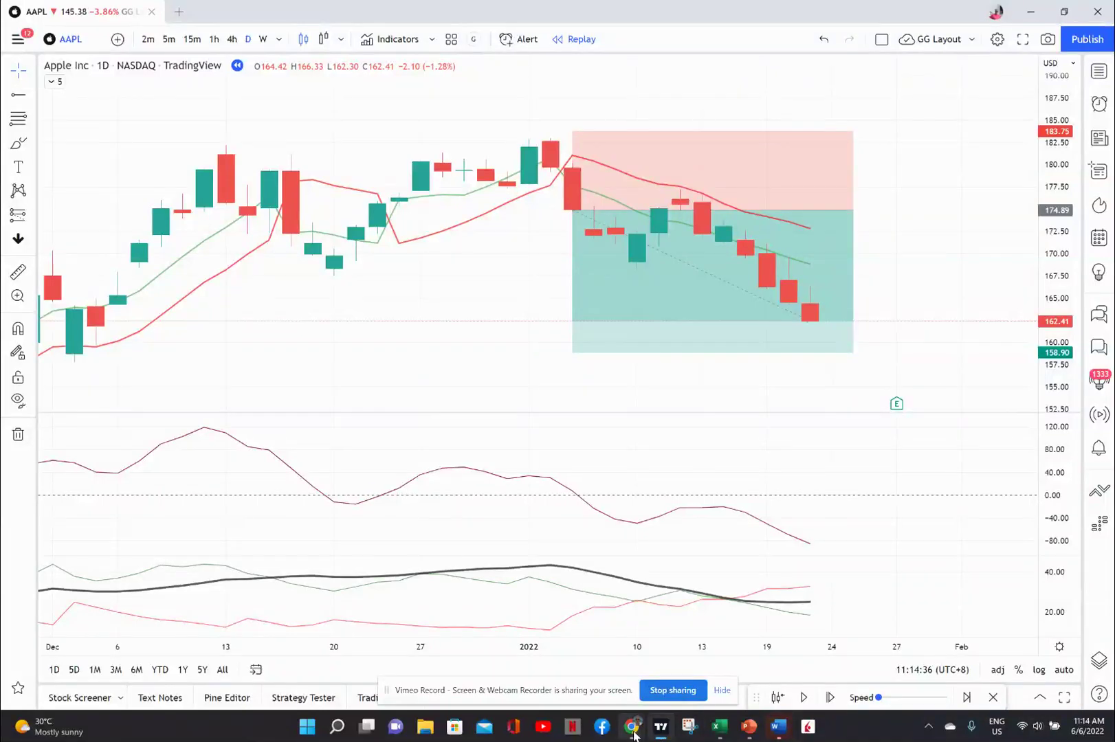
pyautogui.moveTo(634, 734)
pyautogui.click(498, 640)
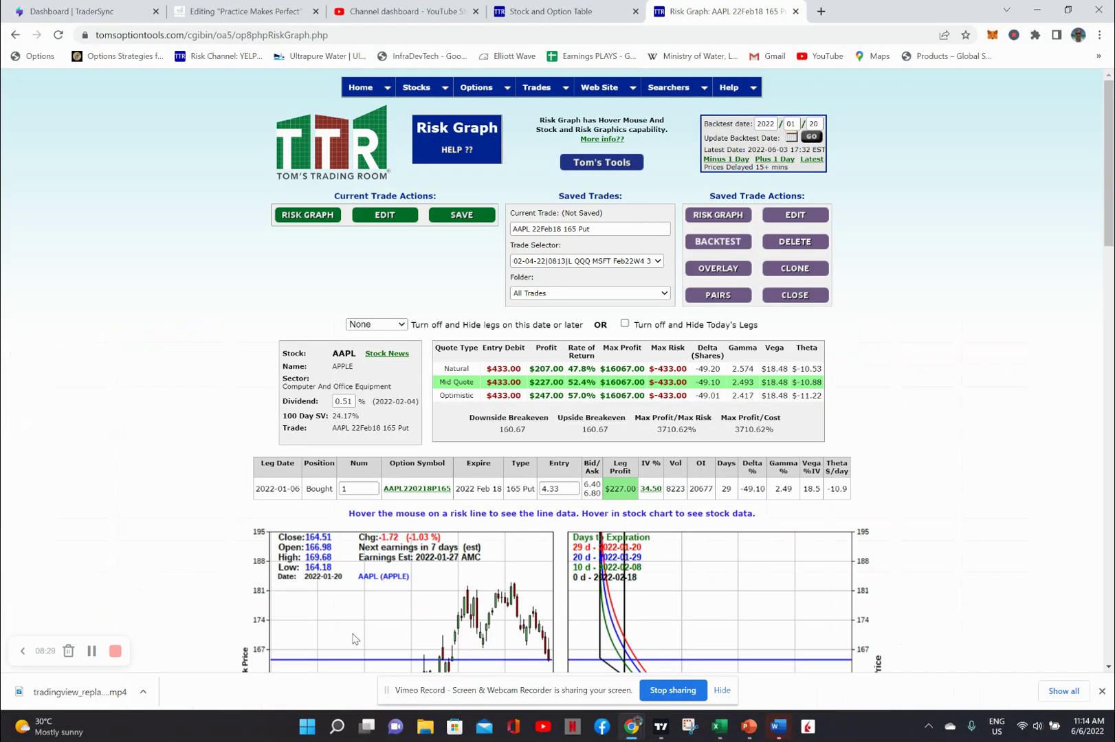
# - Go to the Option Chain page from the Trades > Options menu
pyautogui.click(536, 88)
pyautogui.moveTo(477, 89)
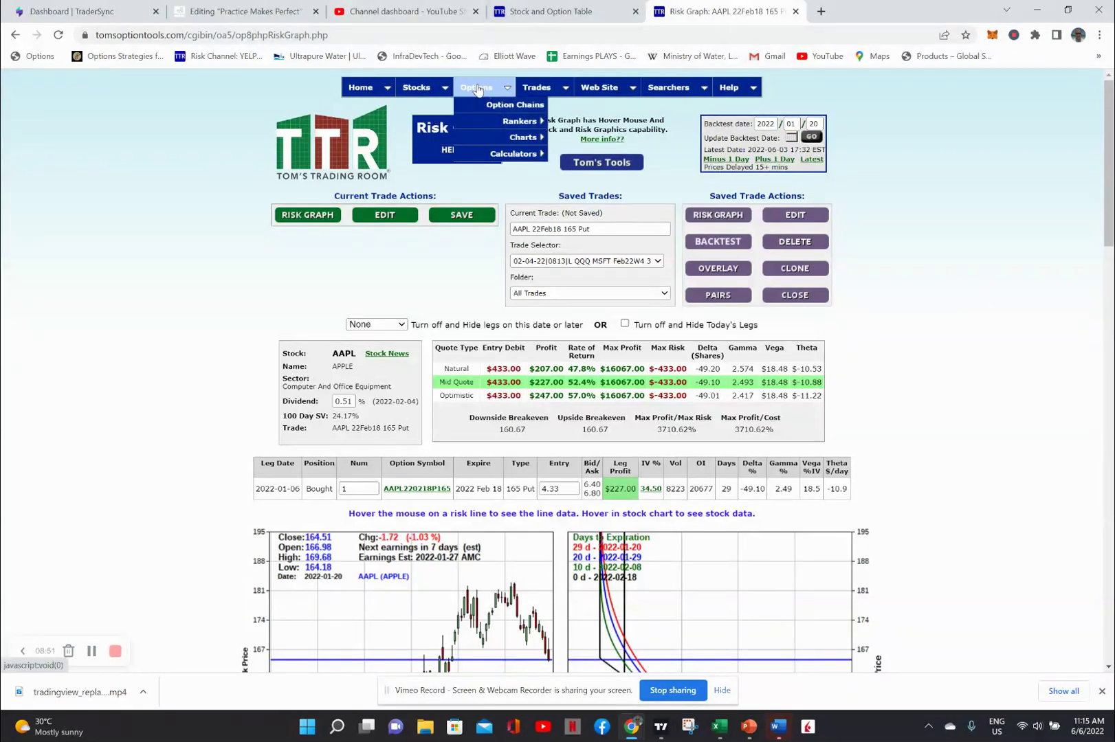
pyautogui.click(514, 104)
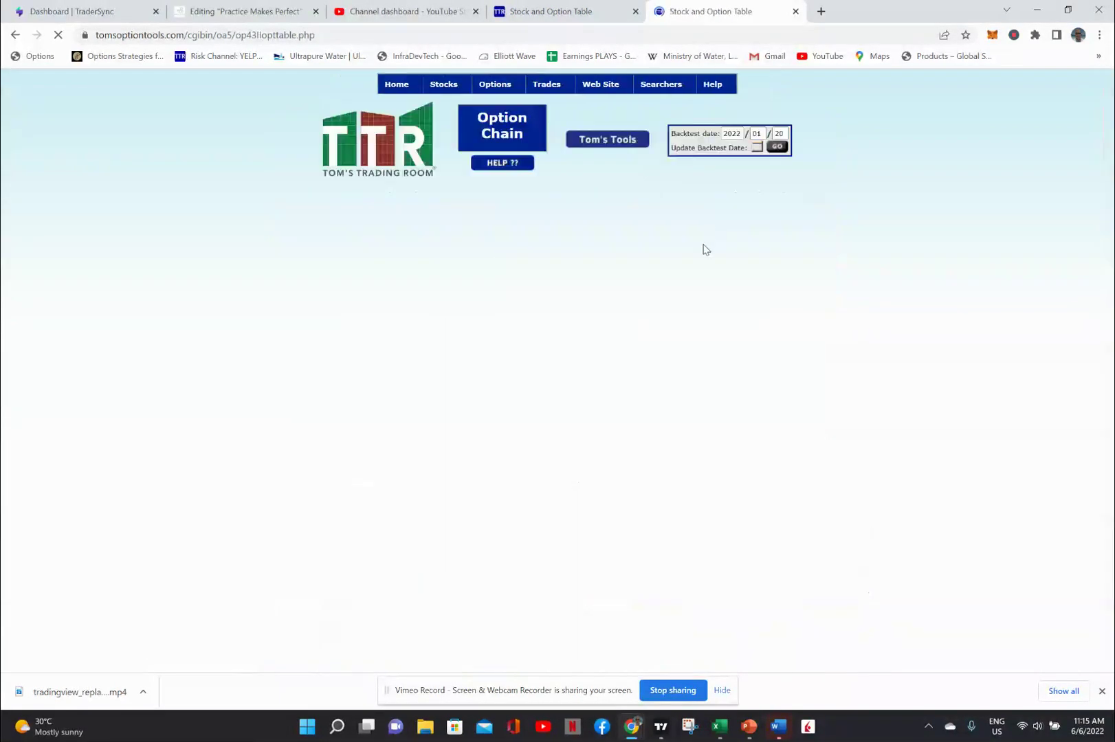
# - Replace AAPL with jpm in Stock Symbol and update to load JPM's option chain
pyautogui.click(694, 209)
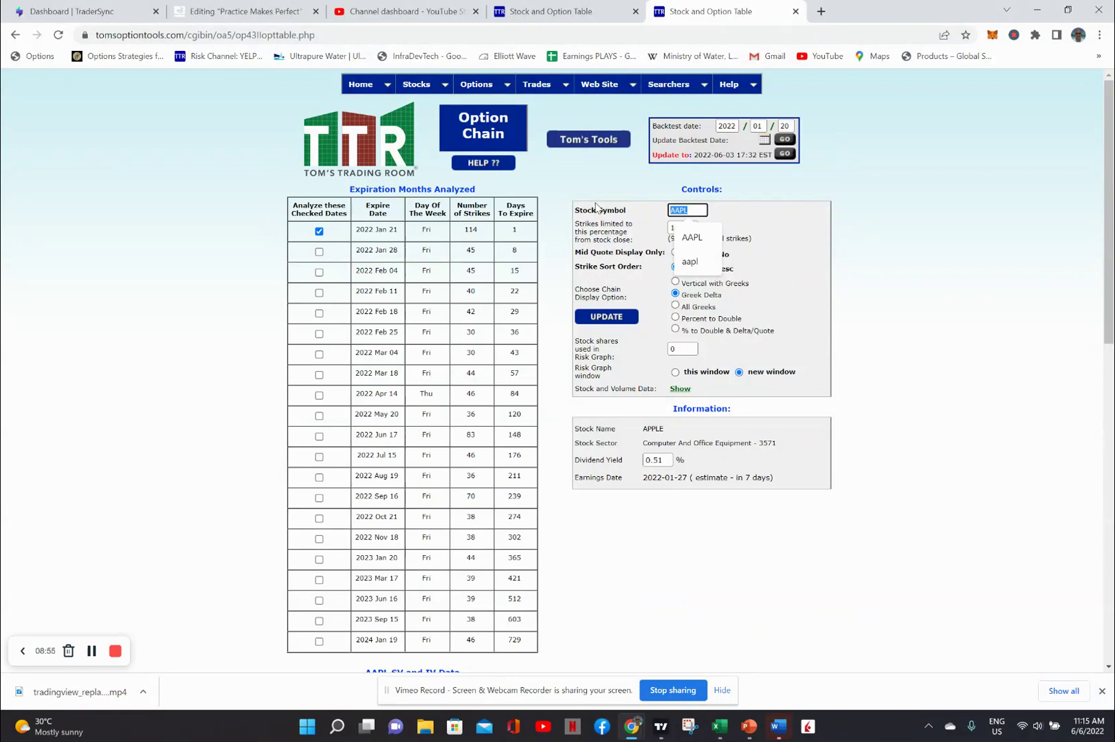
pyautogui.write('jpm')
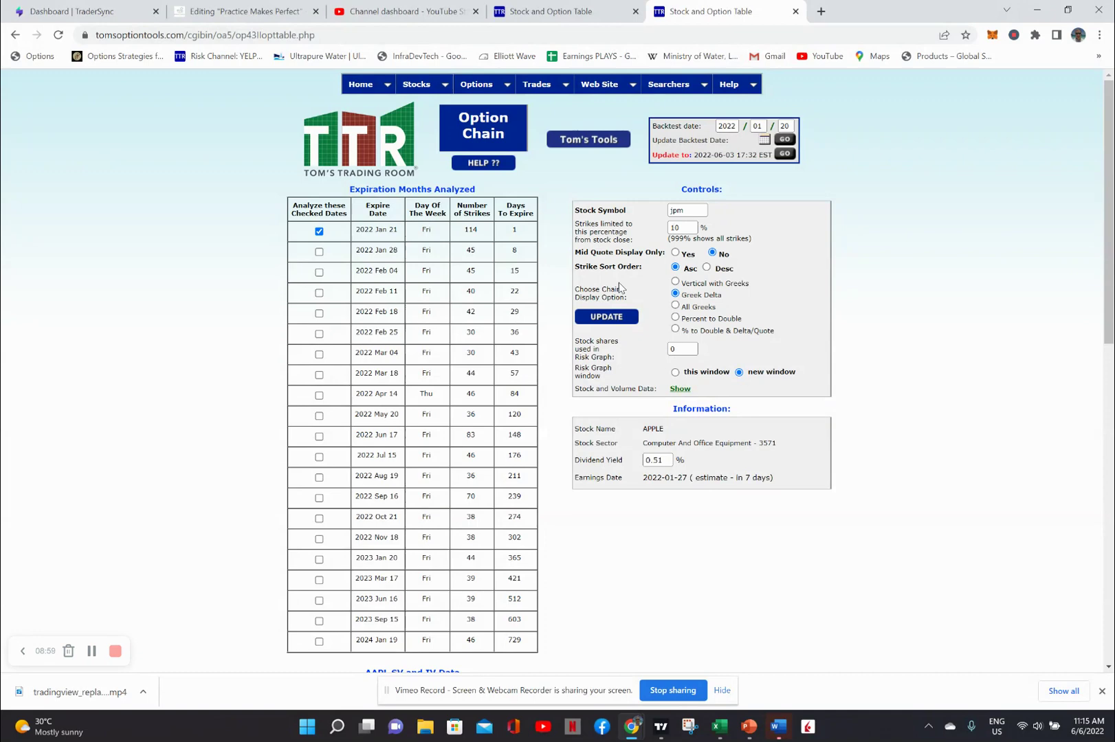
pyautogui.click(603, 325)
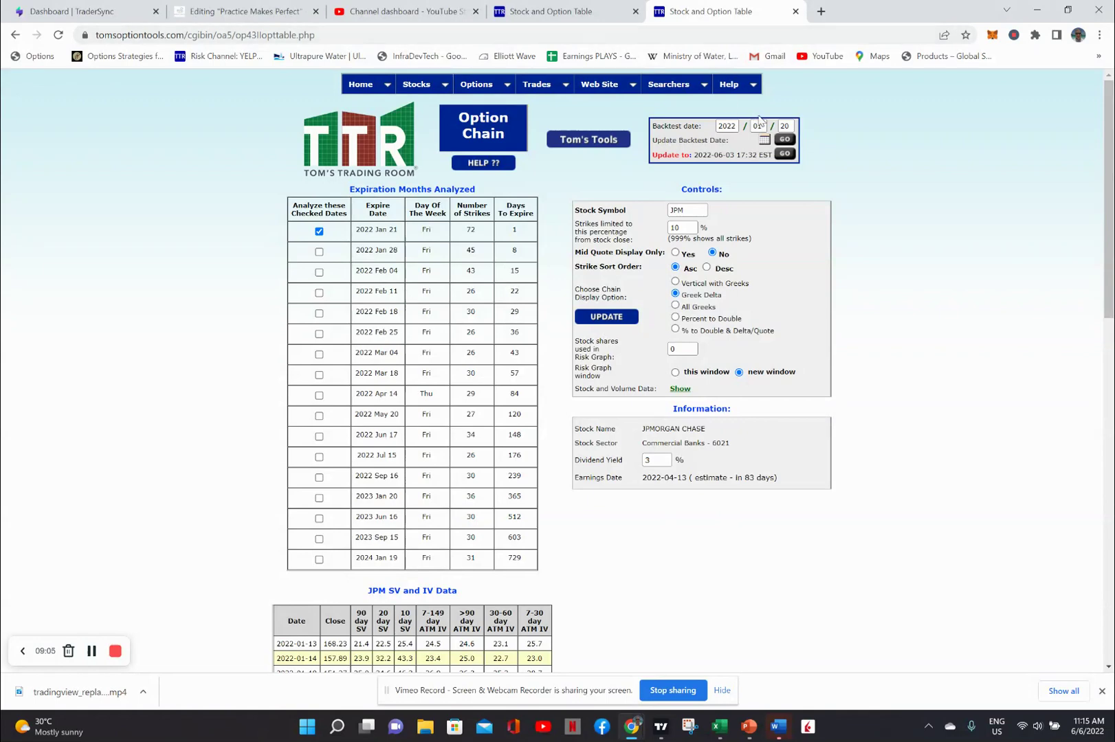
pyautogui.click(736, 126)
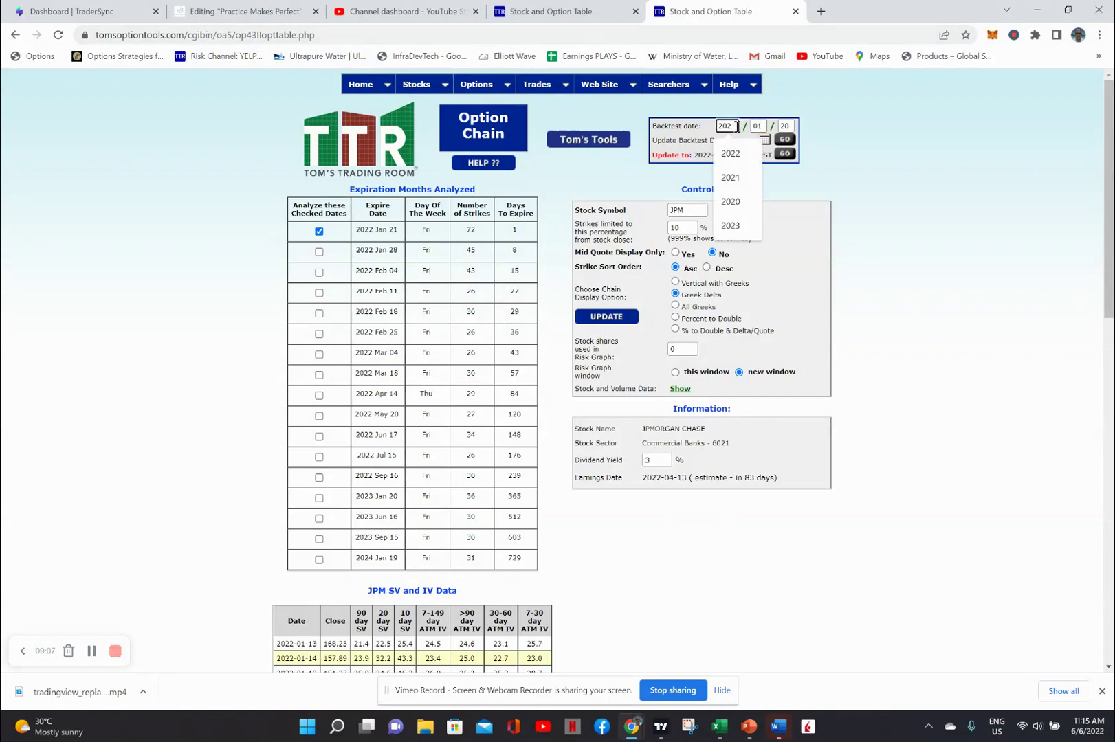
pyautogui.click(736, 126)
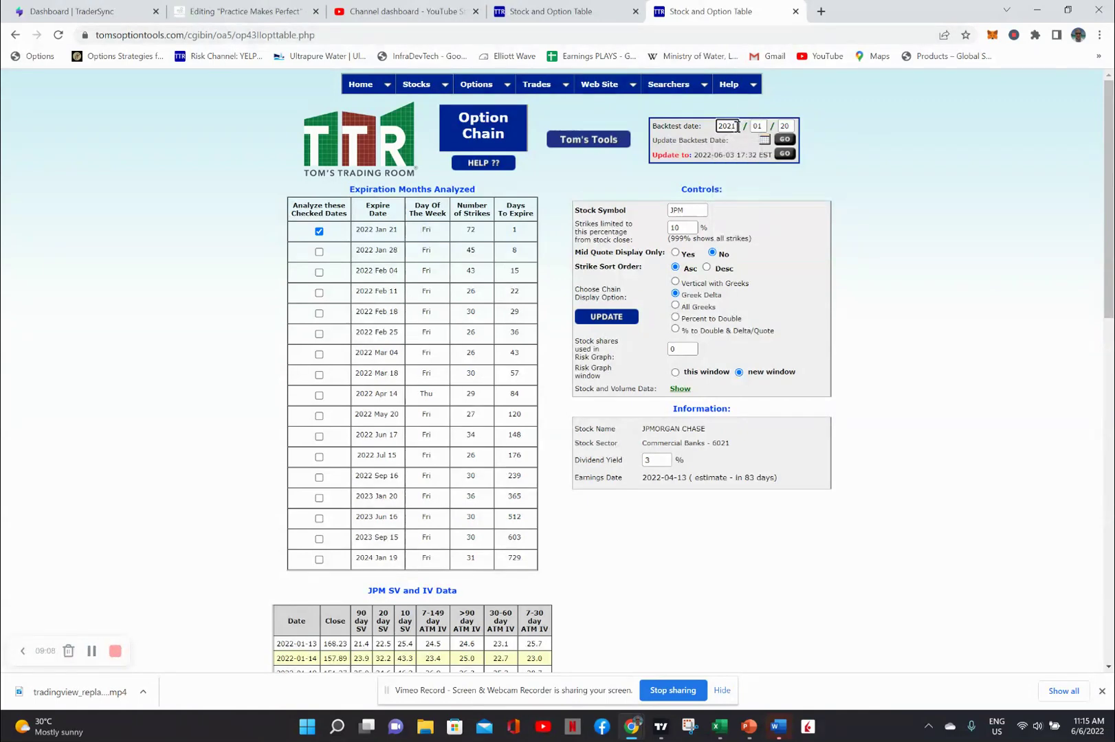
pyautogui.click(791, 126)
pyautogui.doubleClick(784, 126)
pyautogui.write('21')
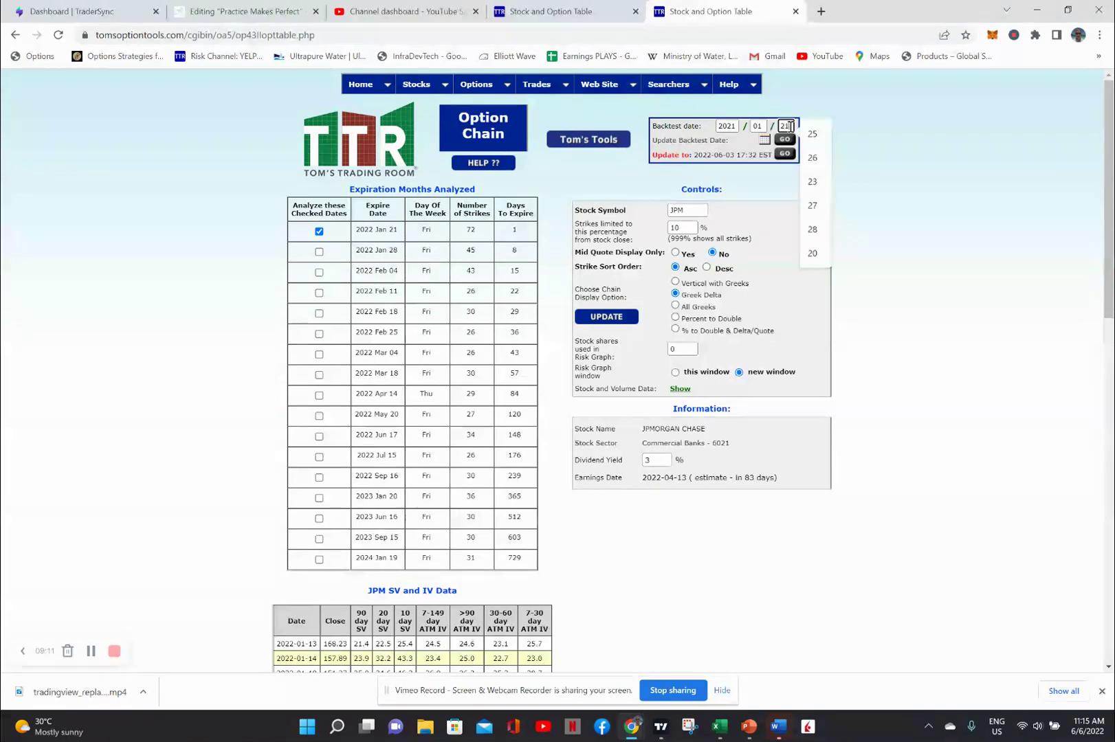
pyautogui.press('BackSpace')
pyautogui.press('BackSpace')
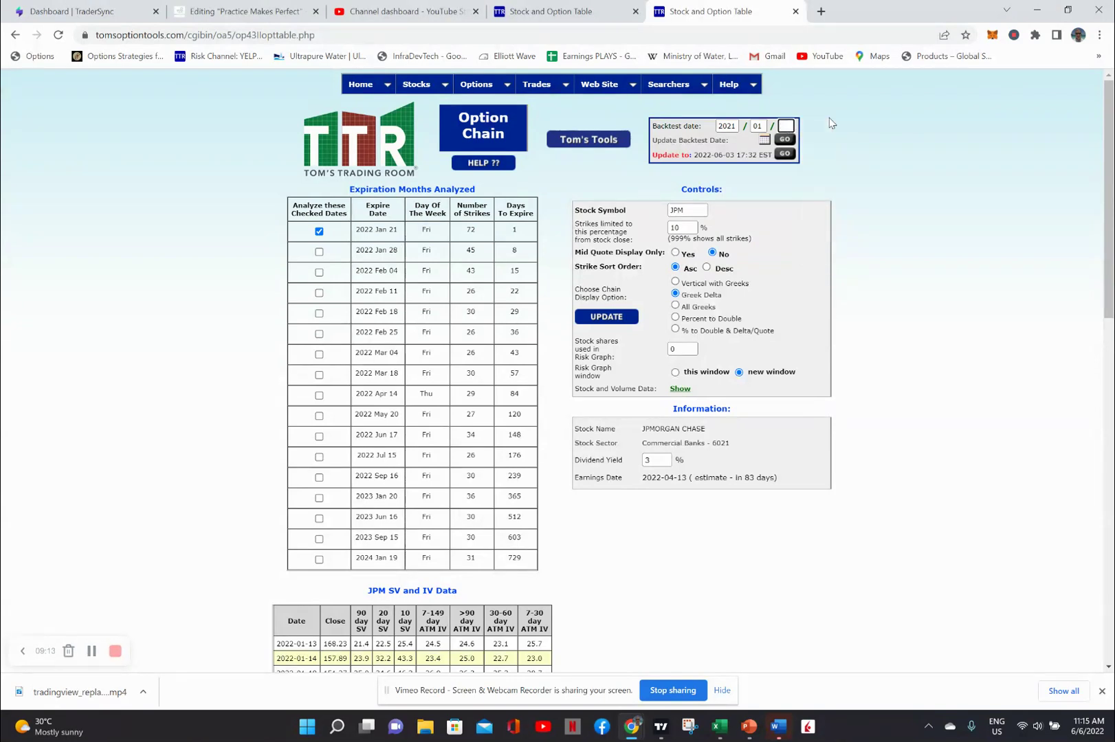
pyautogui.write('1')
pyautogui.click(786, 141)
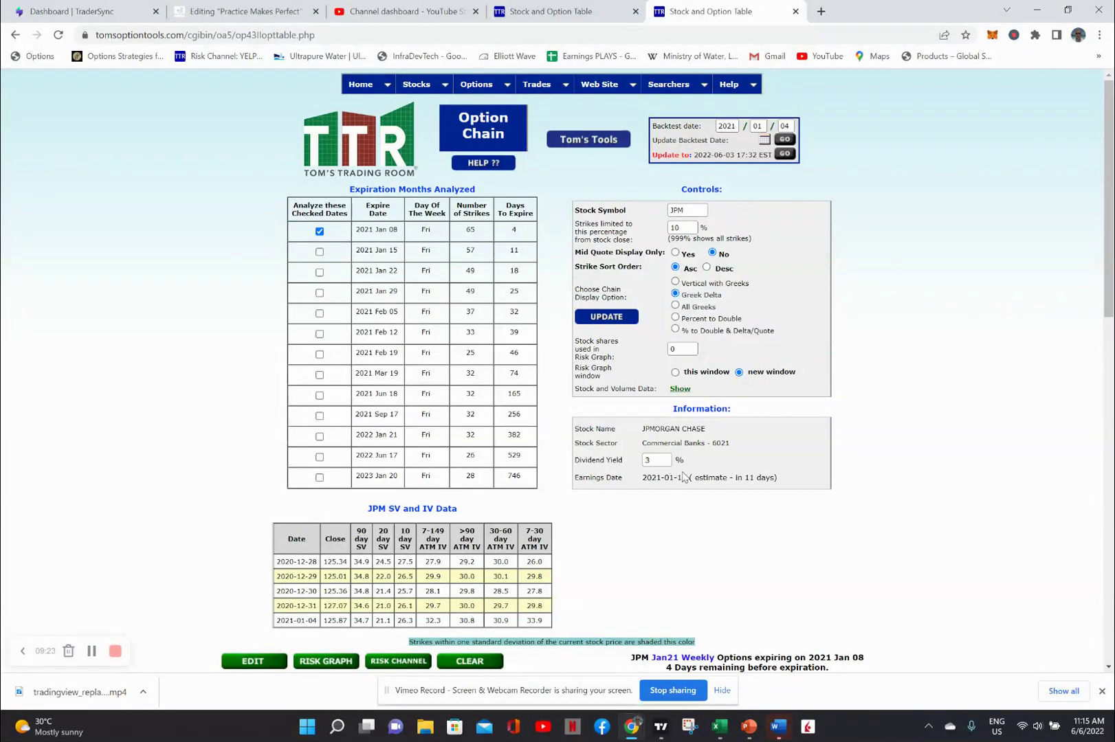
pyautogui.doubleClick(782, 126)
pyautogui.write('1')
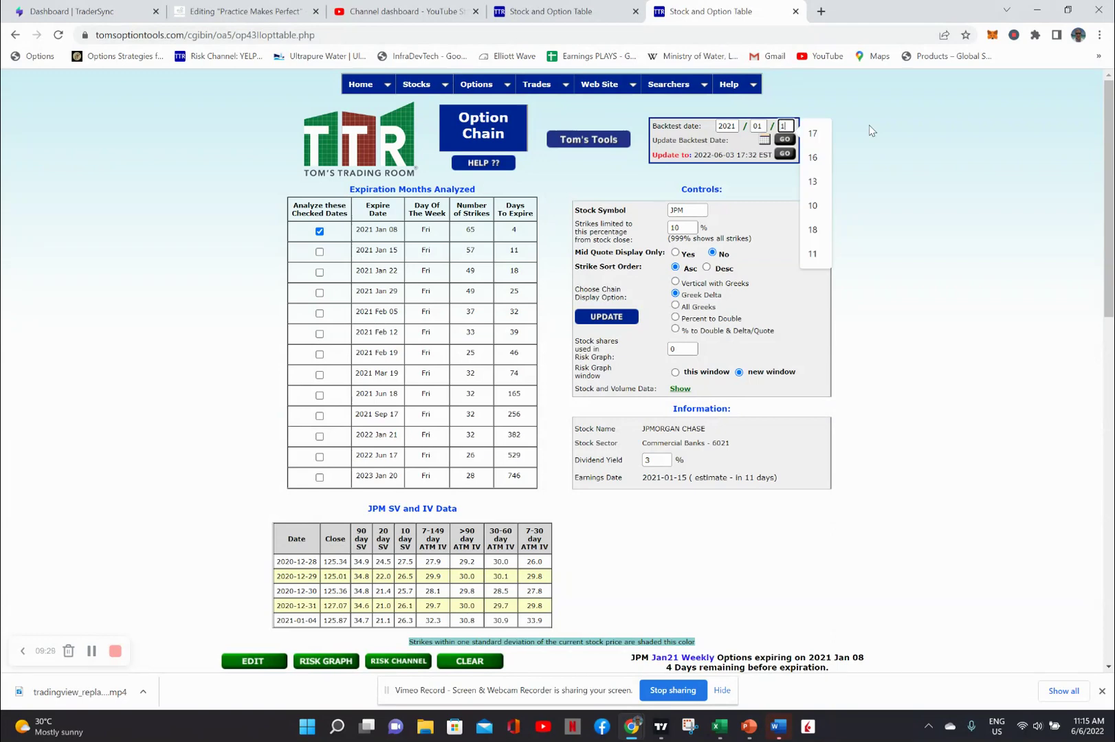
pyautogui.write('4')
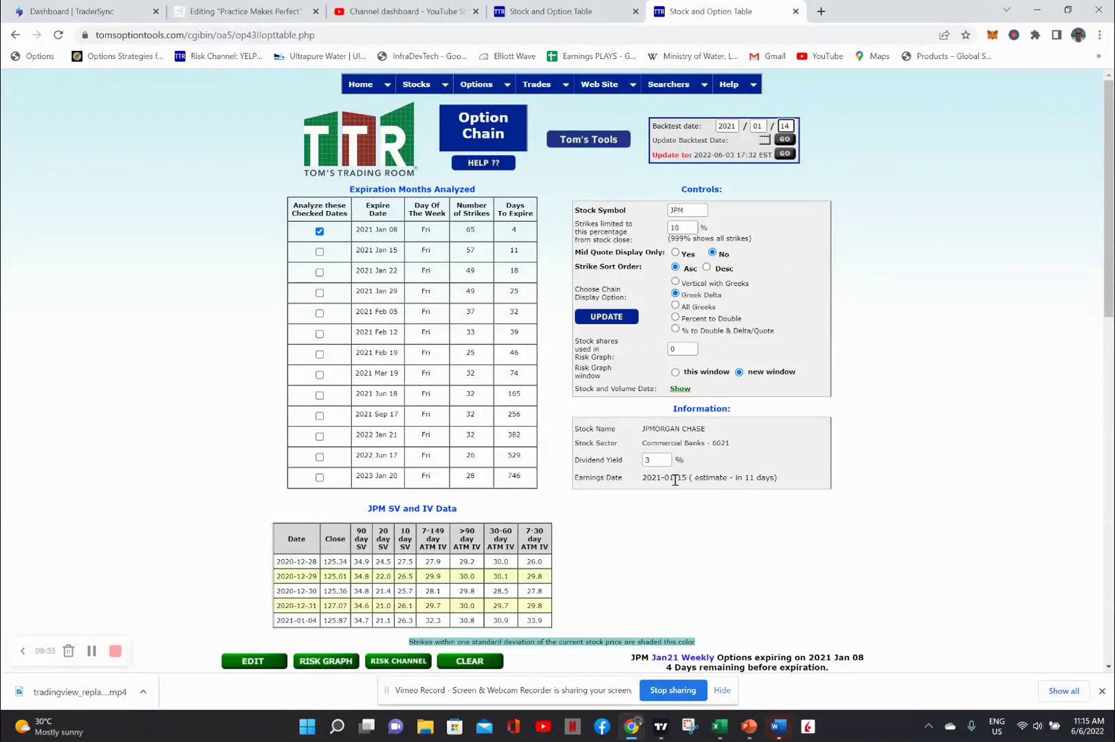
pyautogui.click(786, 141)
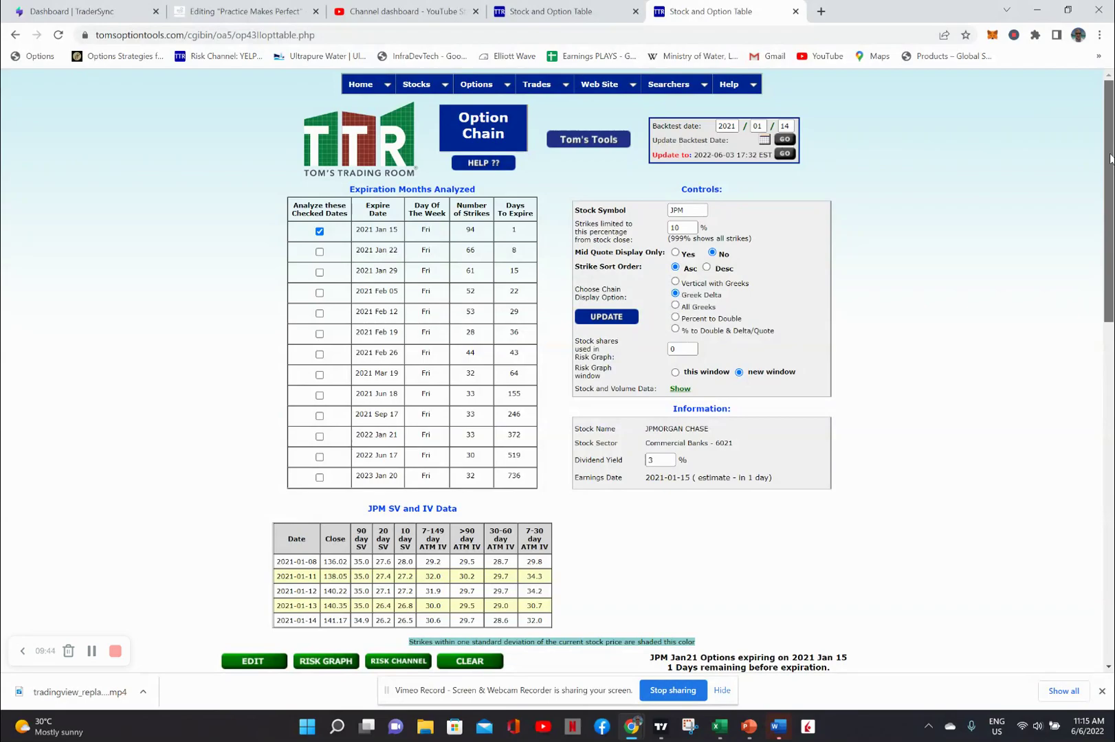
pyautogui.moveTo(1109, 158); pyautogui.dragTo(1107, 471)
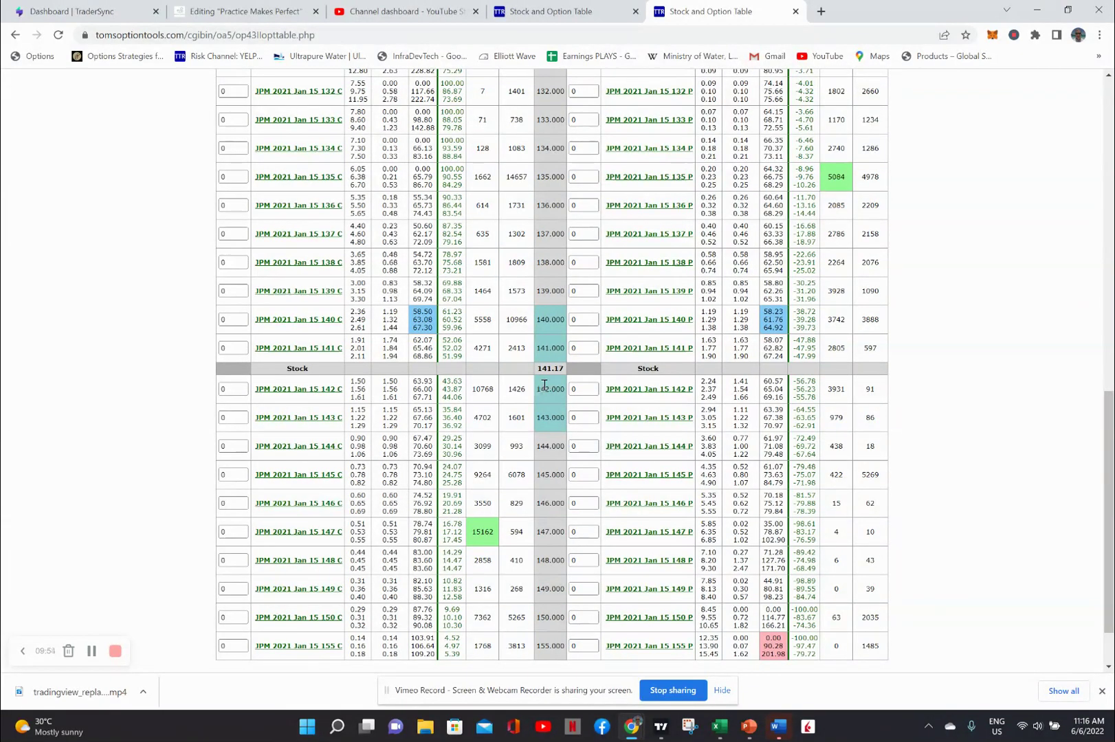
# - Enter -1 for the 141 put and 141 call, dismissing the pop-up notifications
pyautogui.doubleClick(580, 346)
pyautogui.write('-')
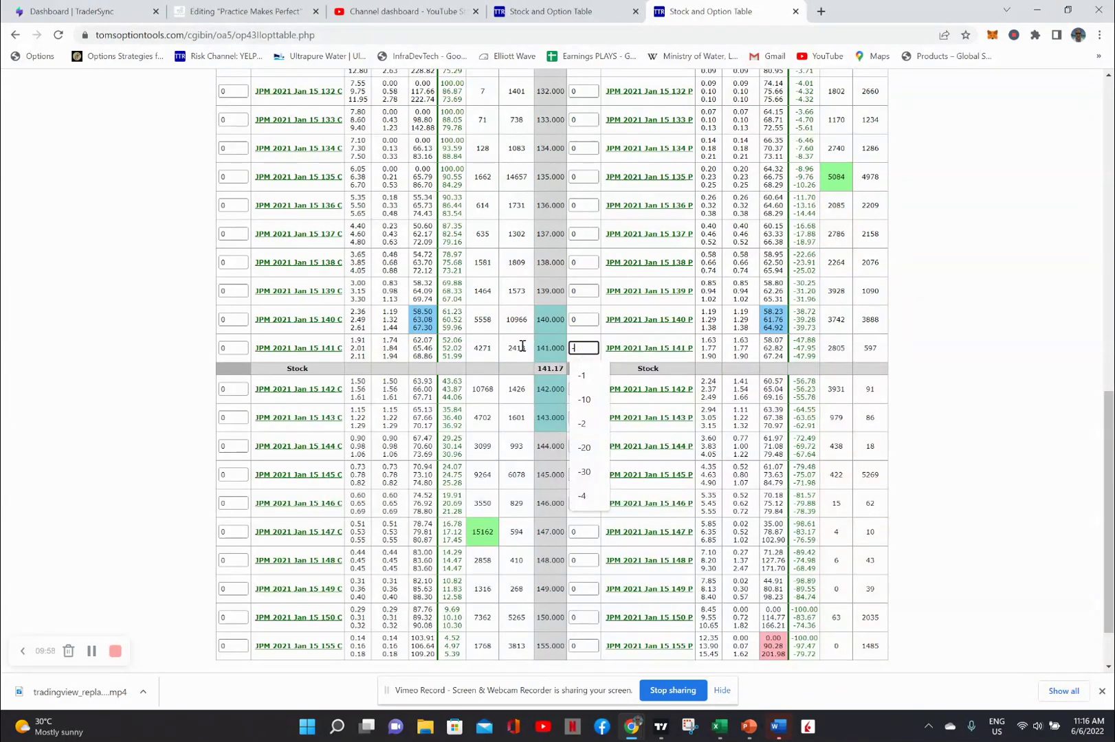
pyautogui.write('1')
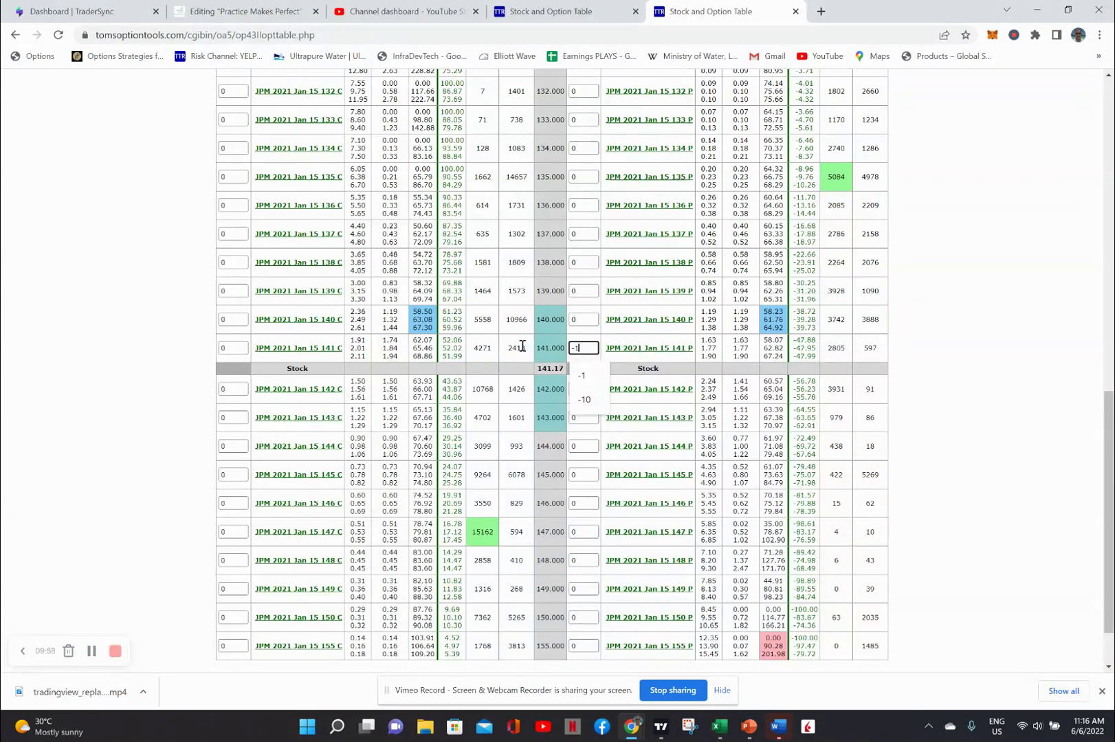
pyautogui.doubleClick(233, 348)
pyautogui.write('-1')
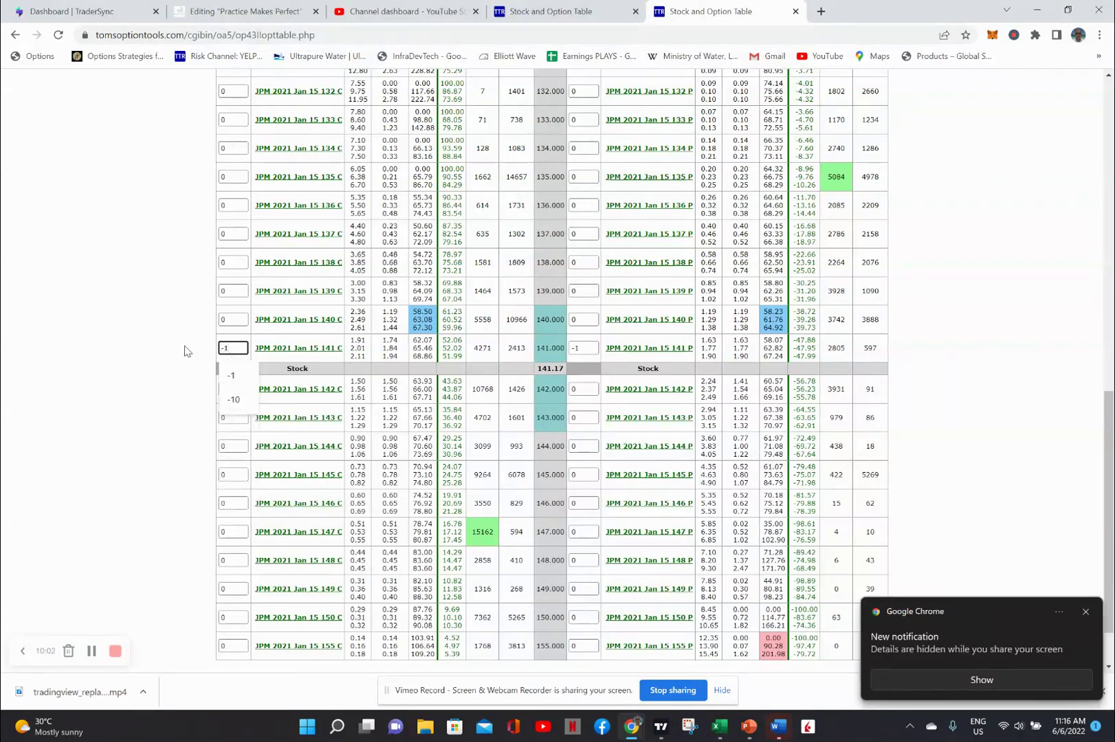
pyautogui.click(184, 352)
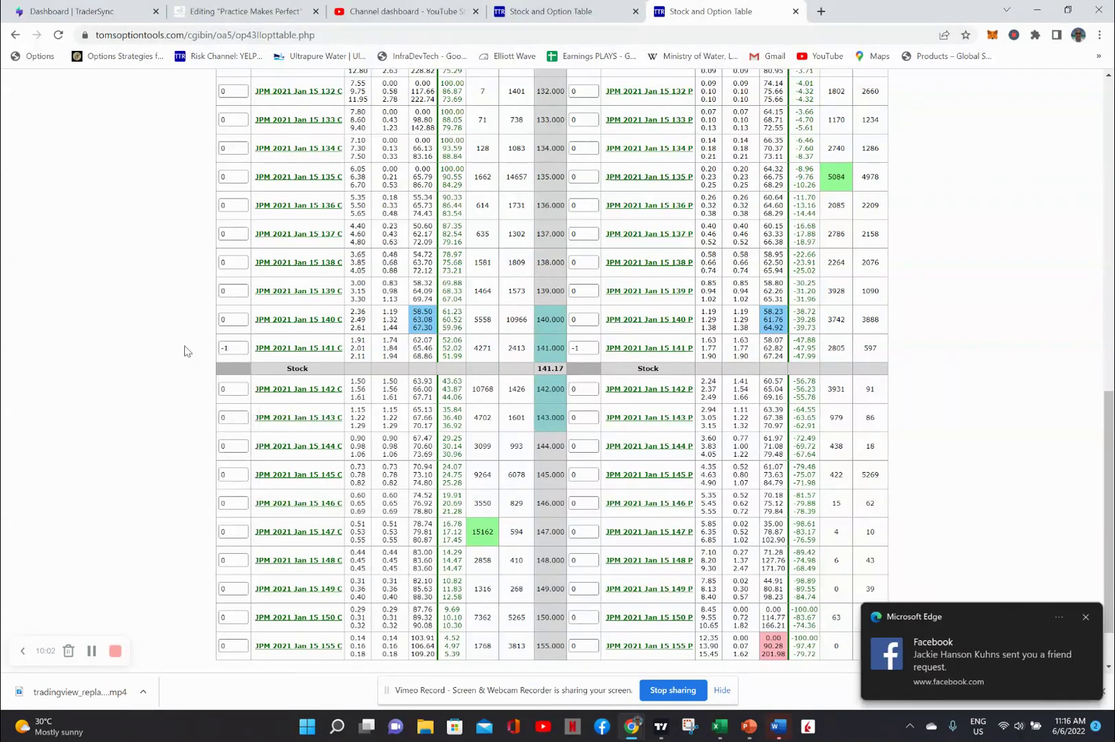
pyautogui.click(1085, 615)
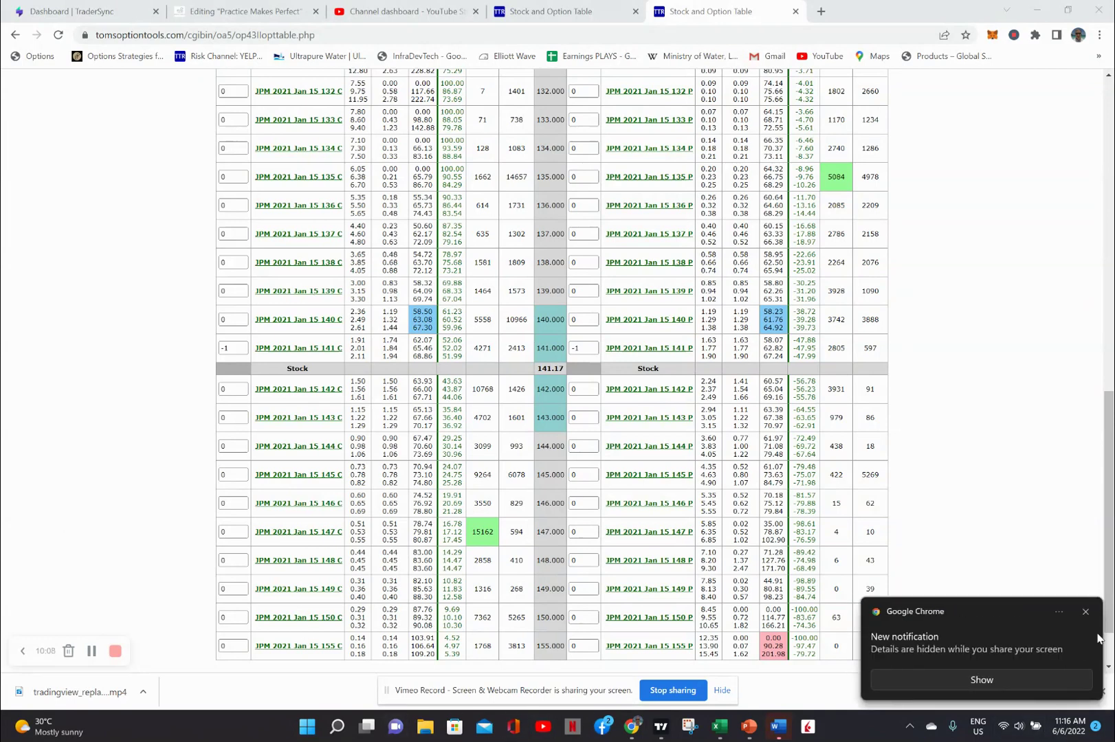
pyautogui.click(1085, 614)
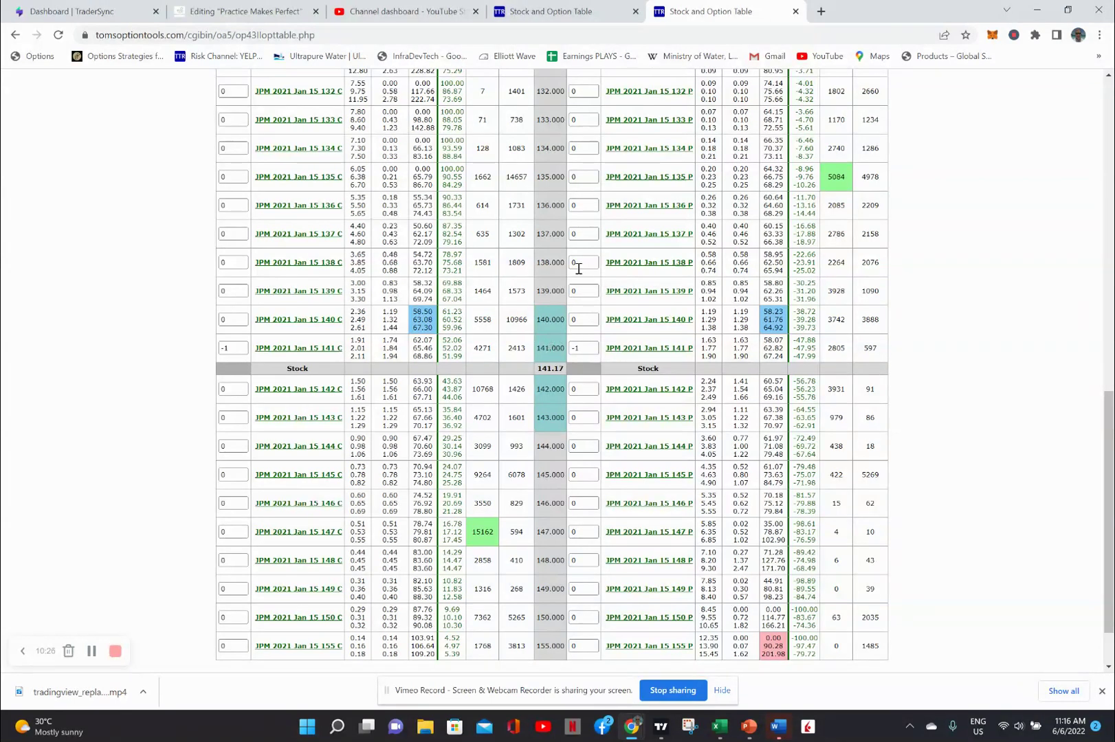
# - Buy one 138 put and one 145 call, clearing a mistaken 136 put entry
pyautogui.click(581, 204)
pyautogui.write('1')
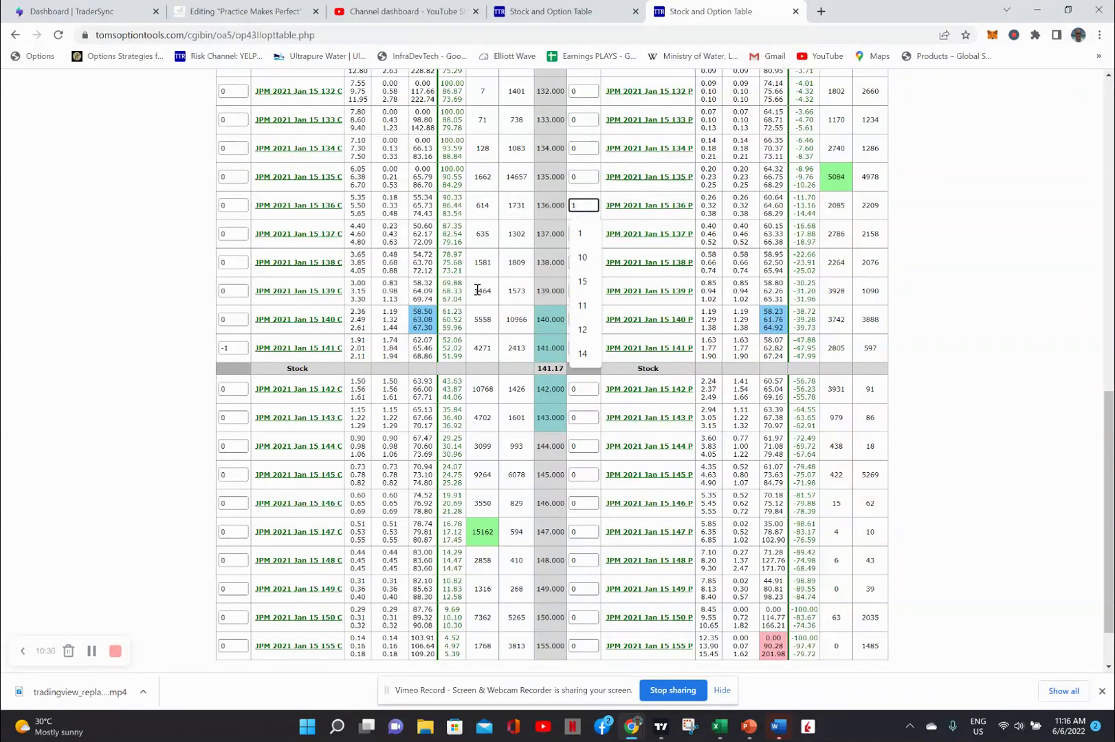
pyautogui.click(144, 372)
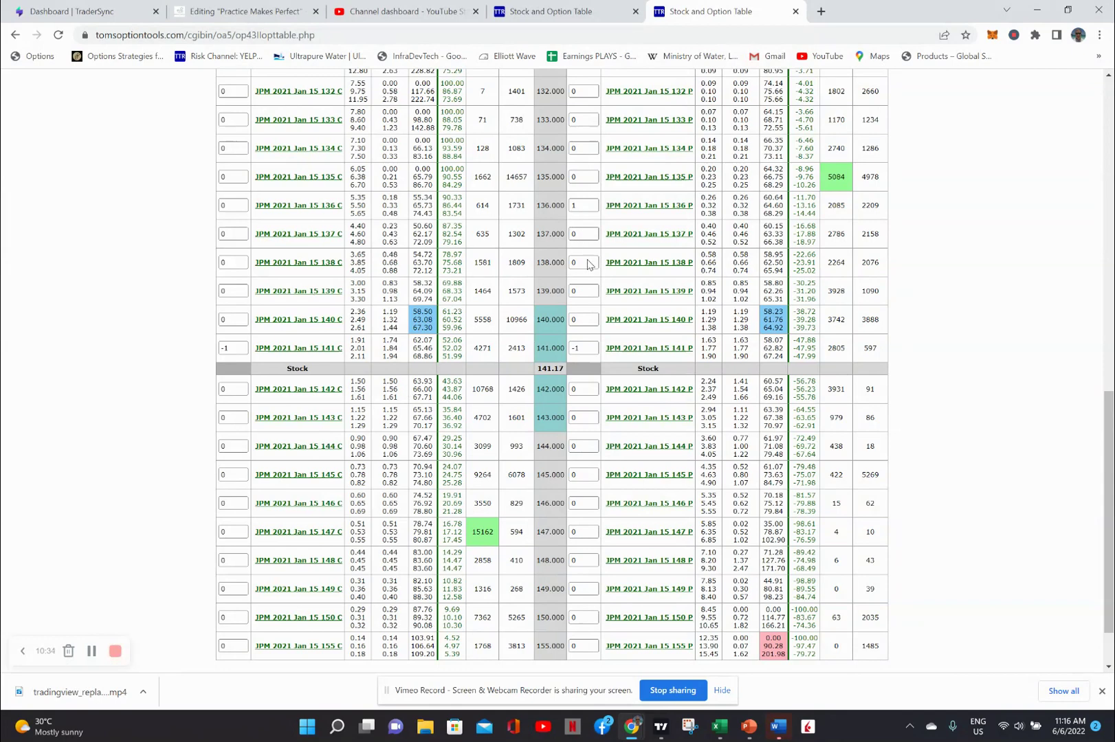
pyautogui.click(580, 205)
pyautogui.press('BackSpace')
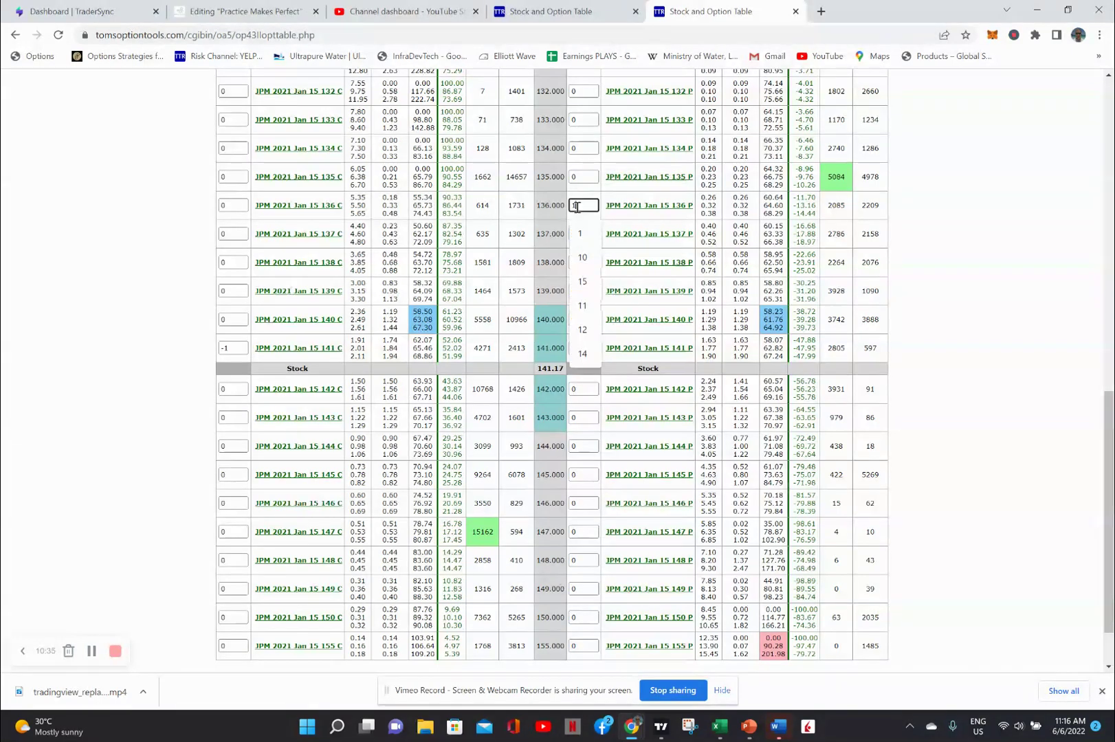
pyautogui.click(571, 261)
pyautogui.press('BackSpace')
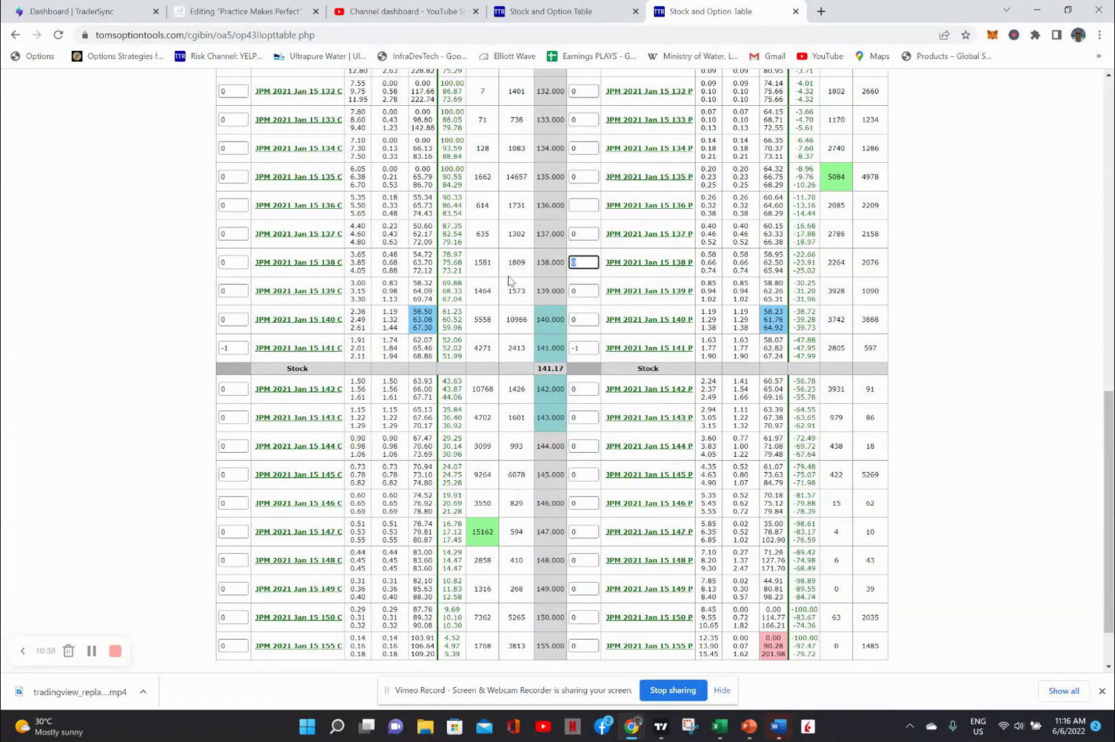
pyautogui.write('1')
pyautogui.click(65, 481)
pyautogui.doubleClick(230, 475)
pyautogui.write('1')
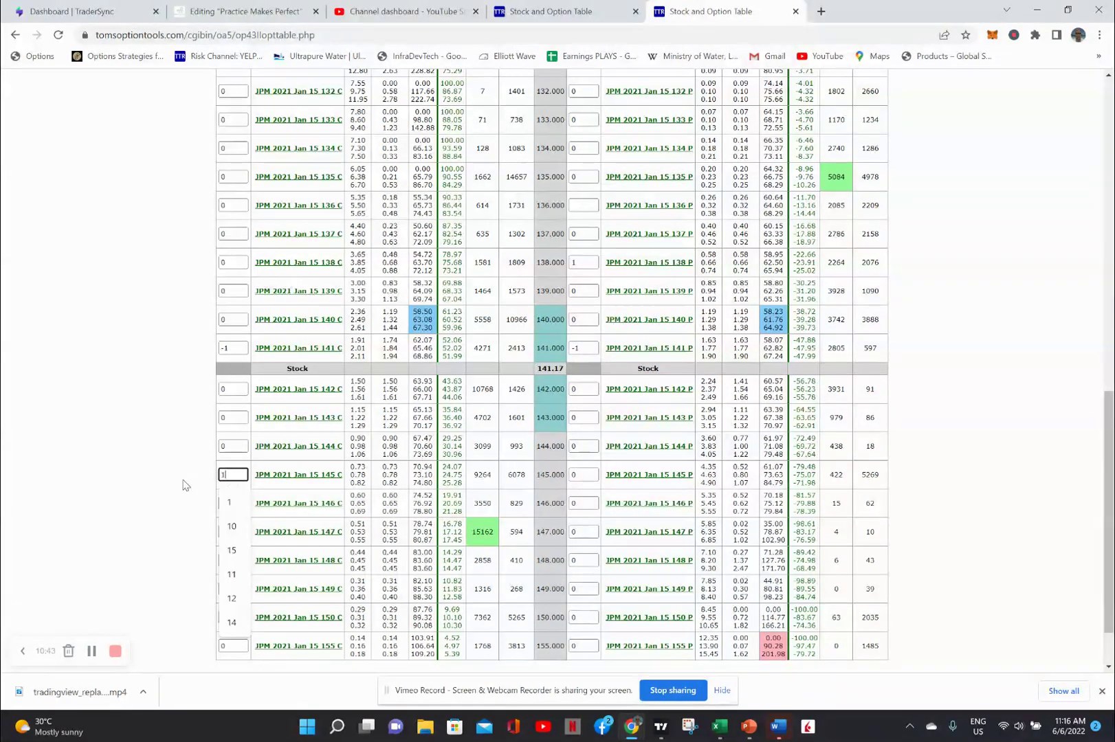
pyautogui.click(149, 455)
# - Scroll to the top of the JPM trade page and advance the backtest date to 2021-01-15
pyautogui.moveTo(1112, 450); pyautogui.dragTo(1112, 243)
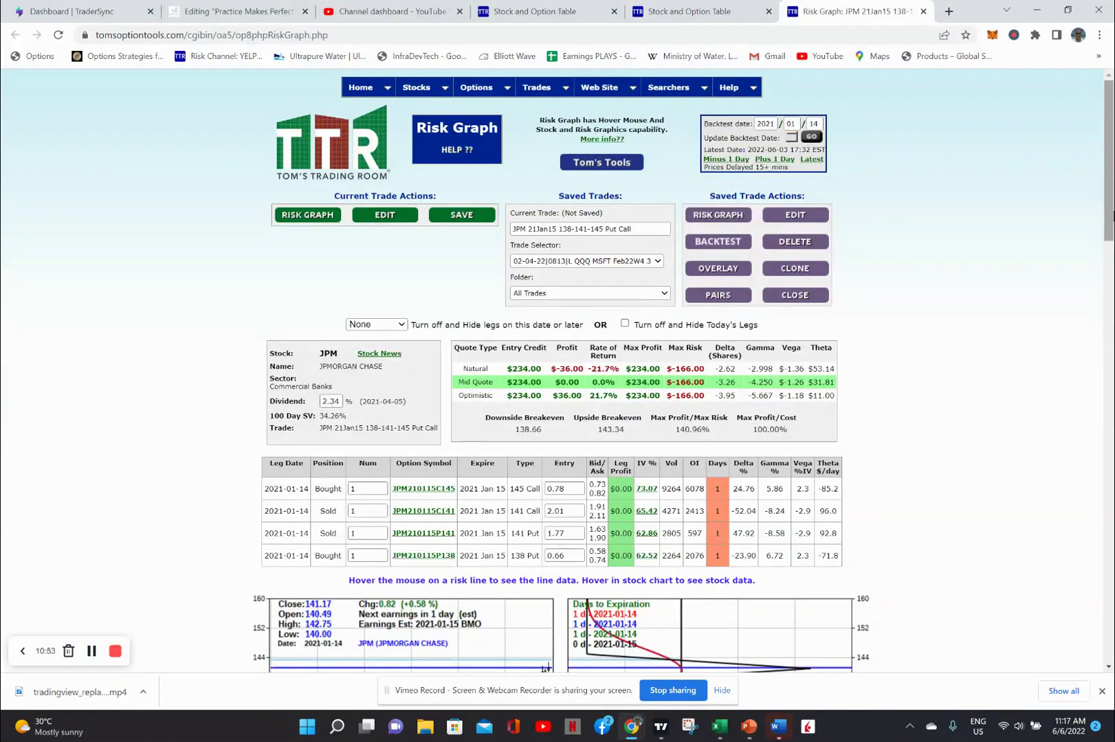
pyautogui.moveTo(1112, 203); pyautogui.dragTo(1108, 232)
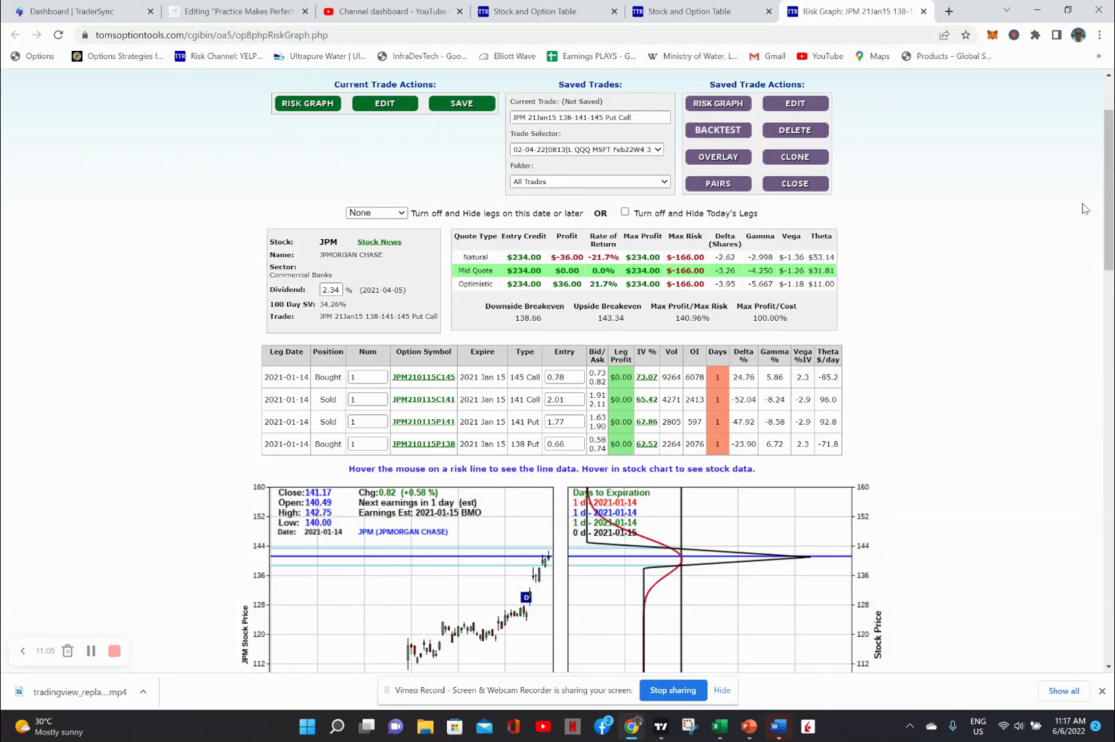
pyautogui.scroll(2, 1111, 227)
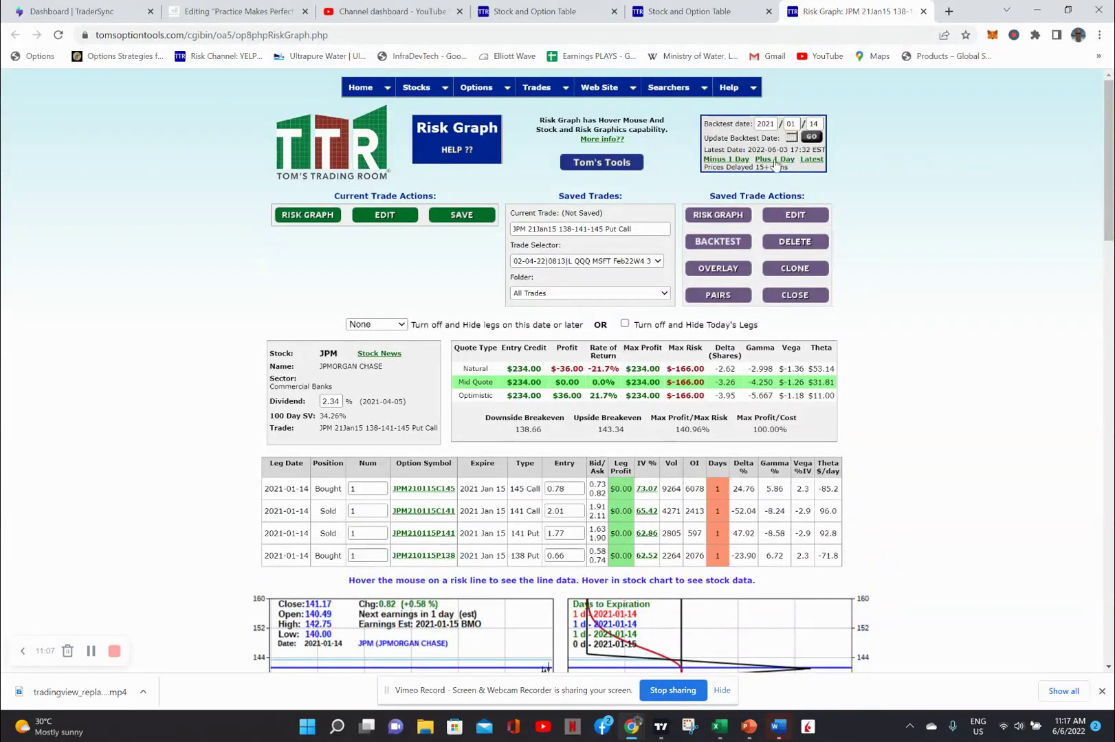
pyautogui.click(775, 159)
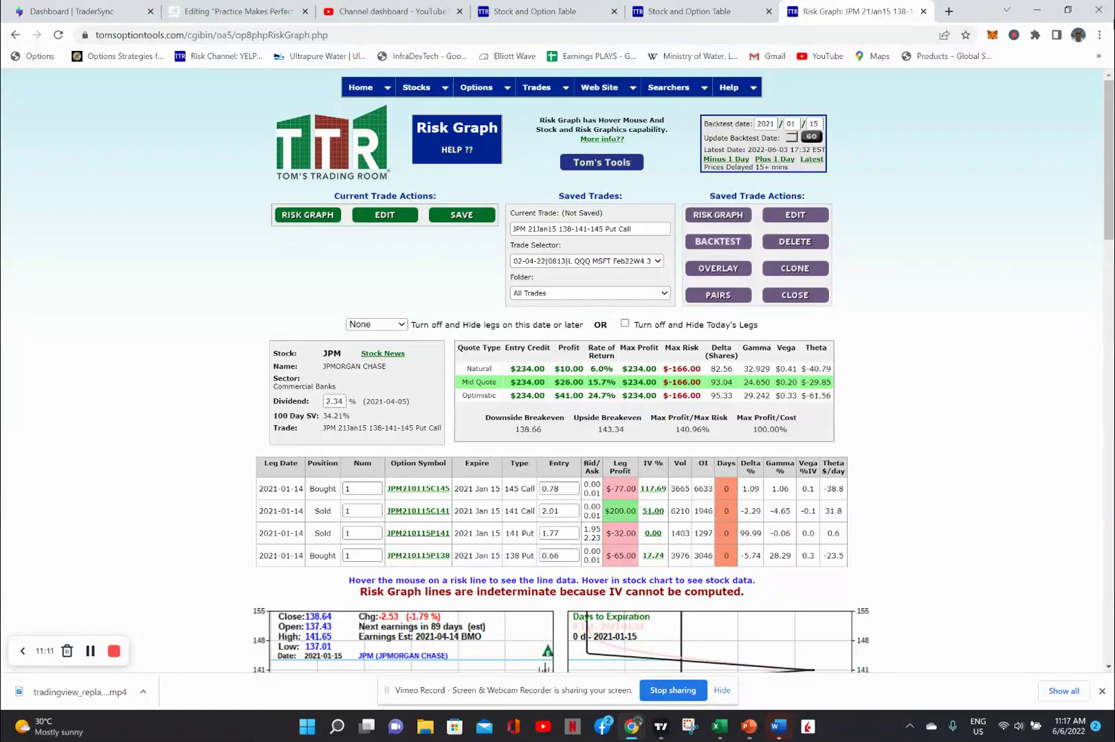
# - Scroll down to the JPM legs table and expiration risk graph showing the $26 mid-quote profit
pyautogui.moveTo(1102, 149); pyautogui.dragTo(1106, 226)
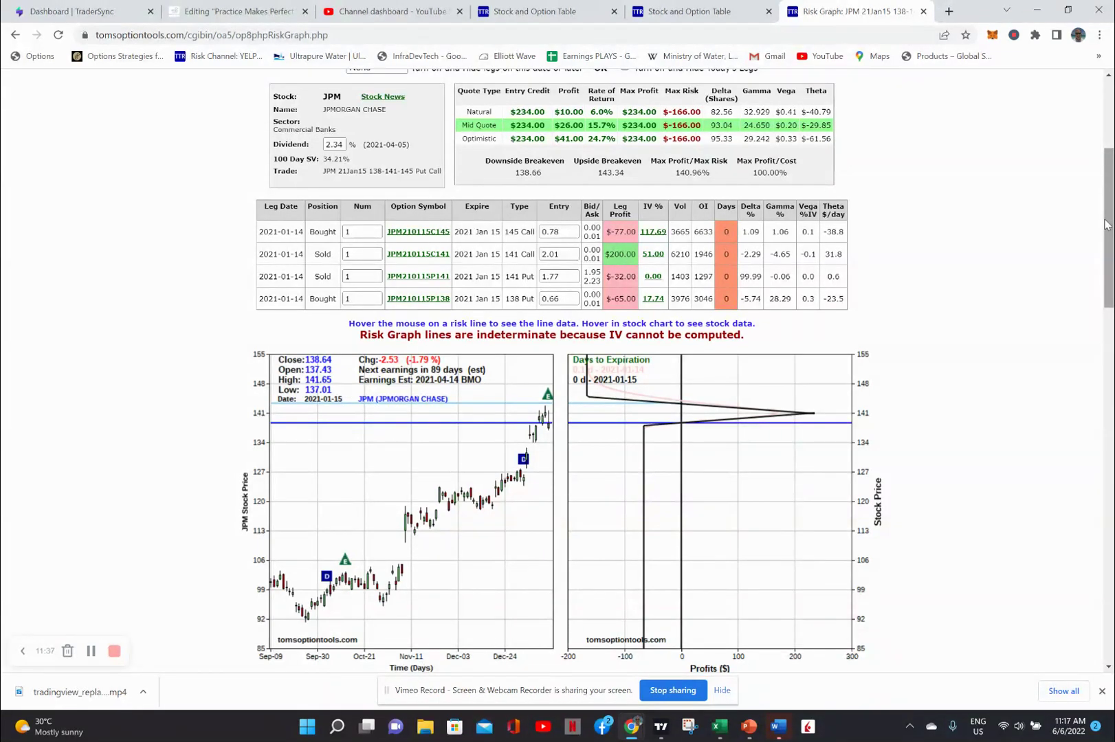
pyautogui.scroll(4, 1106, 225)
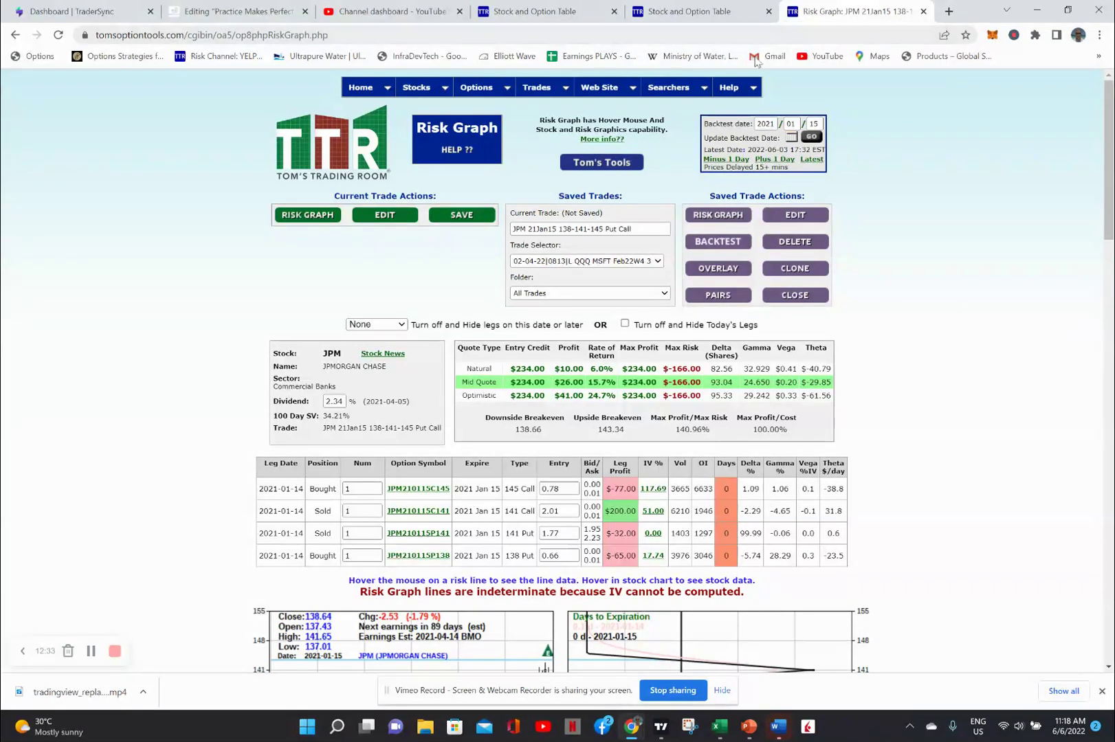
# - Return to the Stock and Option Table tab, then open Home > Tom's Partners and Home > Toms Tools
pyautogui.click(551, 14)
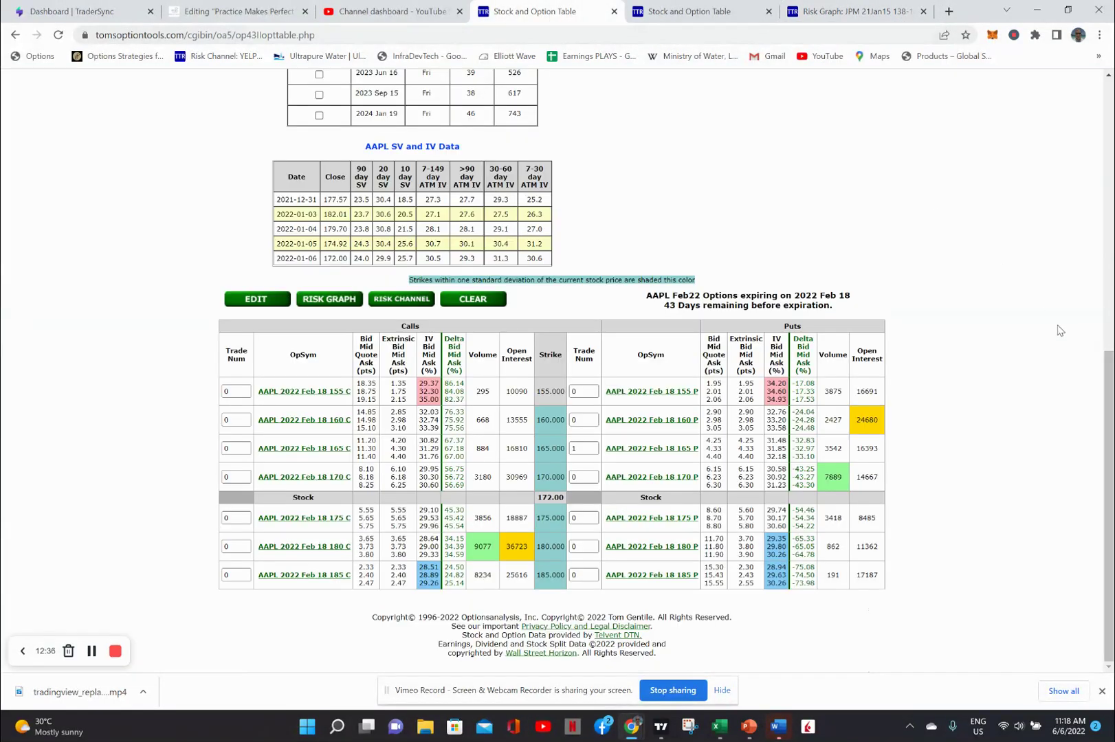
pyautogui.moveTo(1108, 409); pyautogui.dragTo(1112, 104)
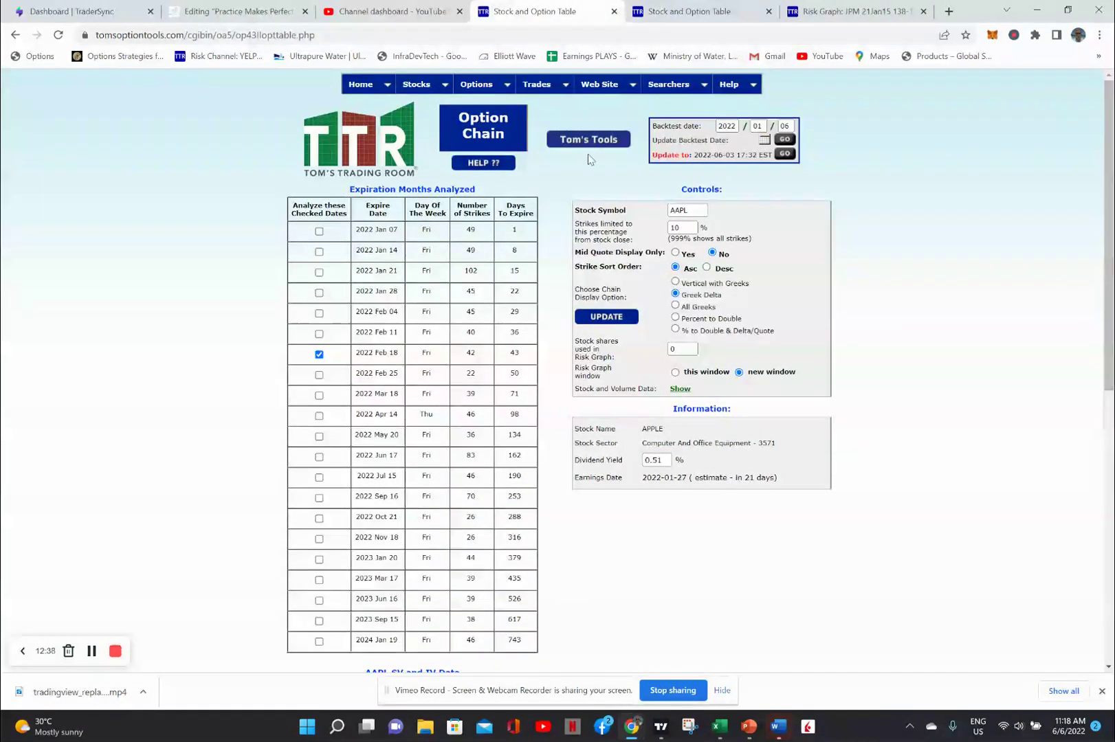
pyautogui.moveTo(355, 88)
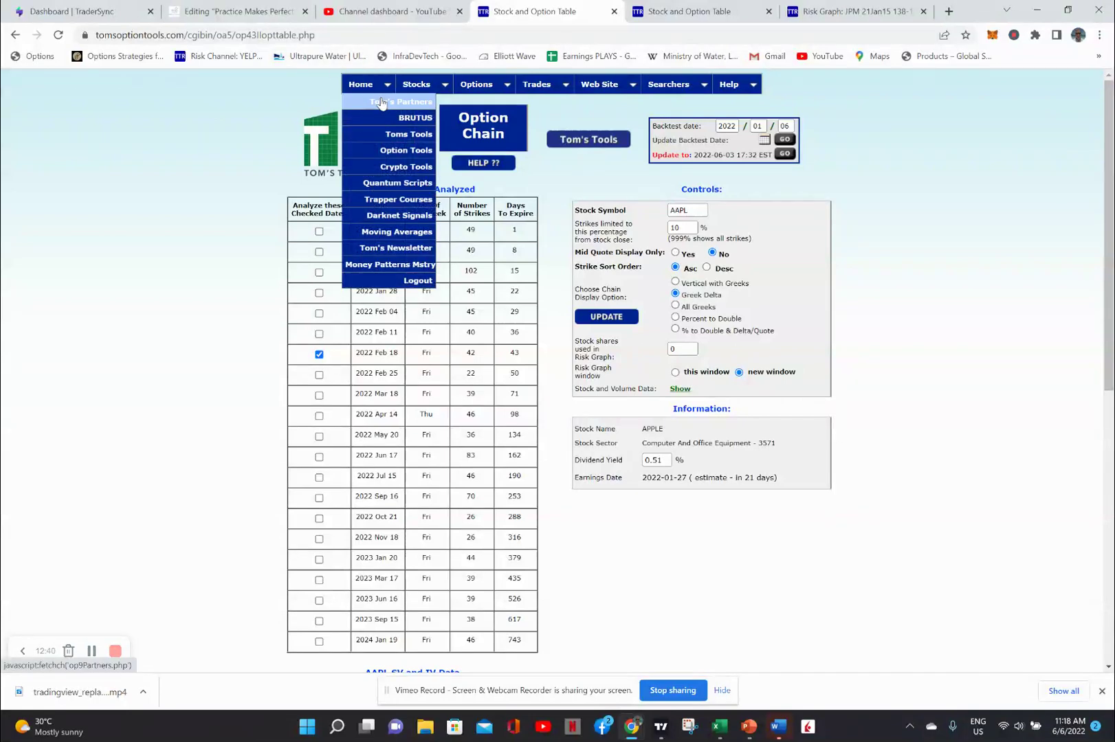
pyautogui.click(382, 102)
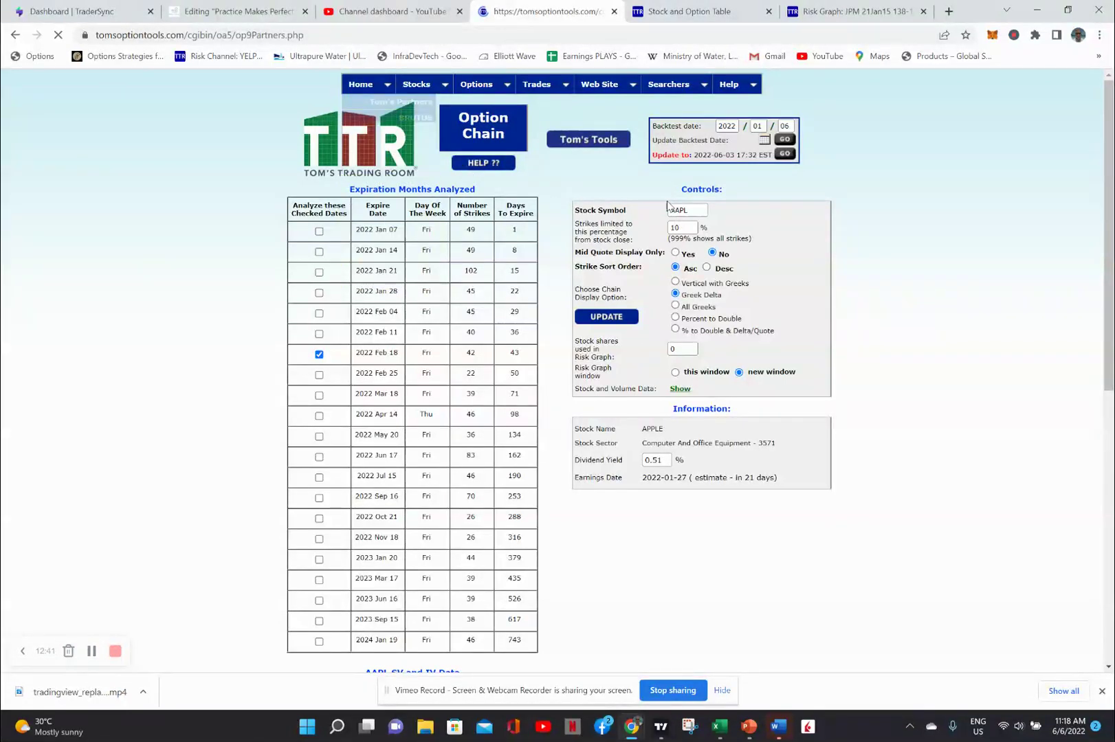
pyautogui.moveTo(359, 87)
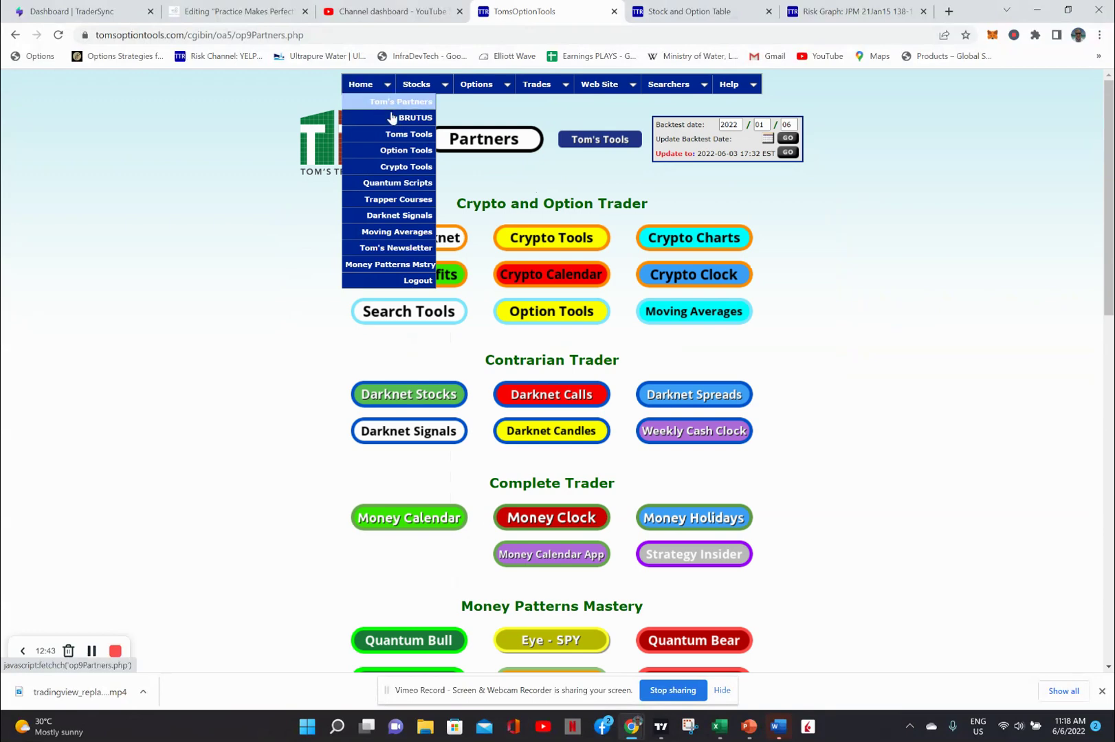
pyautogui.click(407, 136)
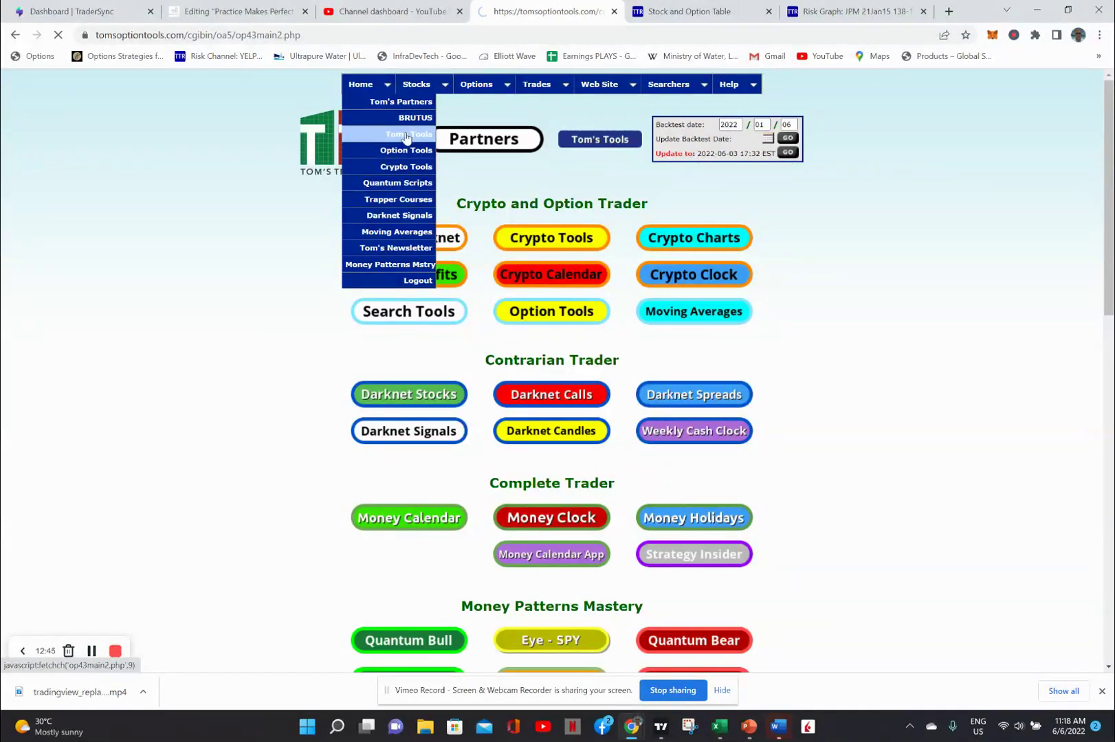